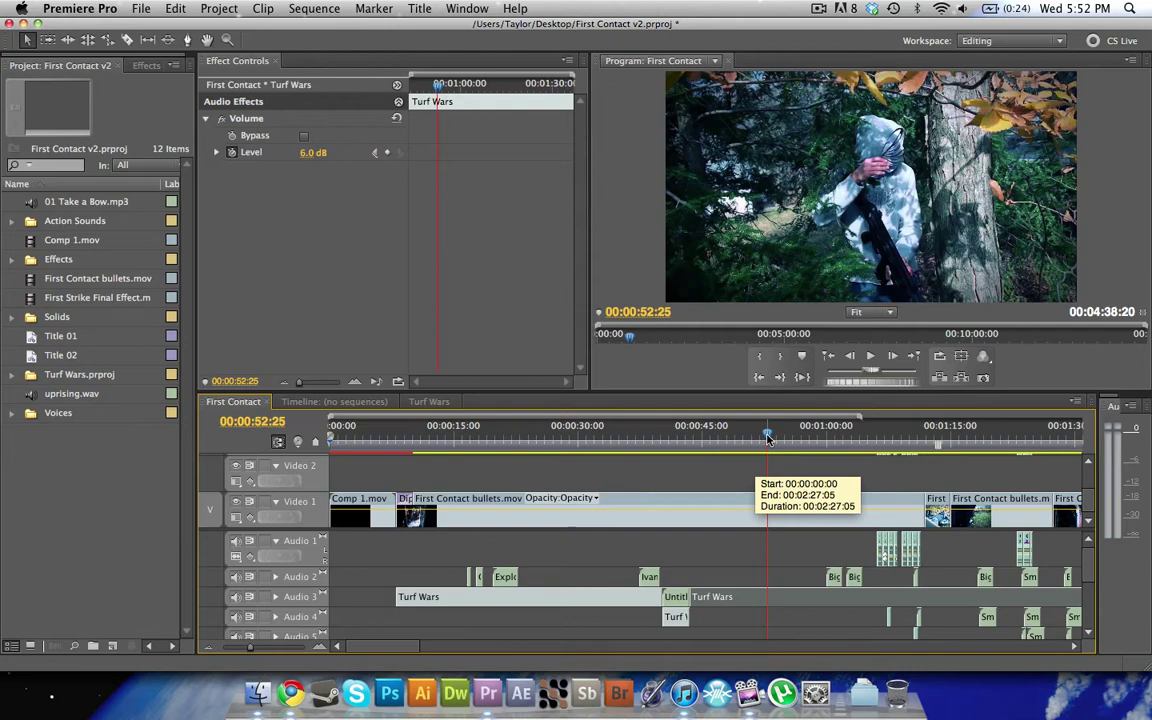
Step: Preview the sequence and park the playhead around 00:00:52
drag(768, 437, 757, 437)
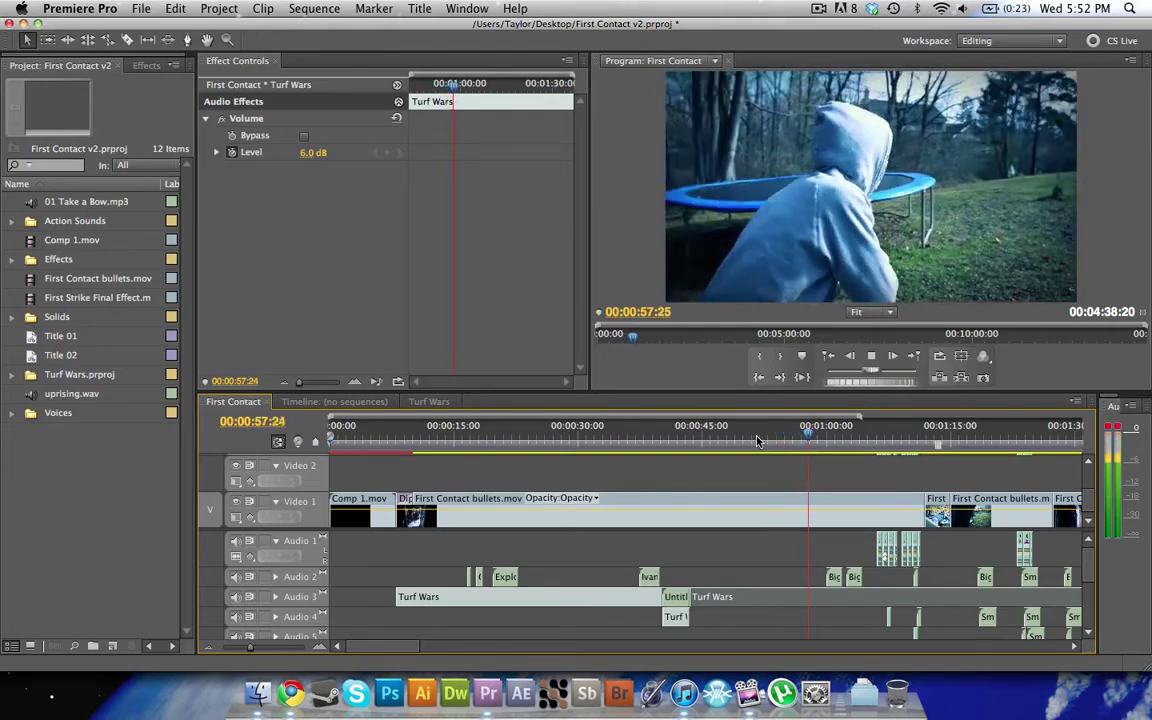
key(space)
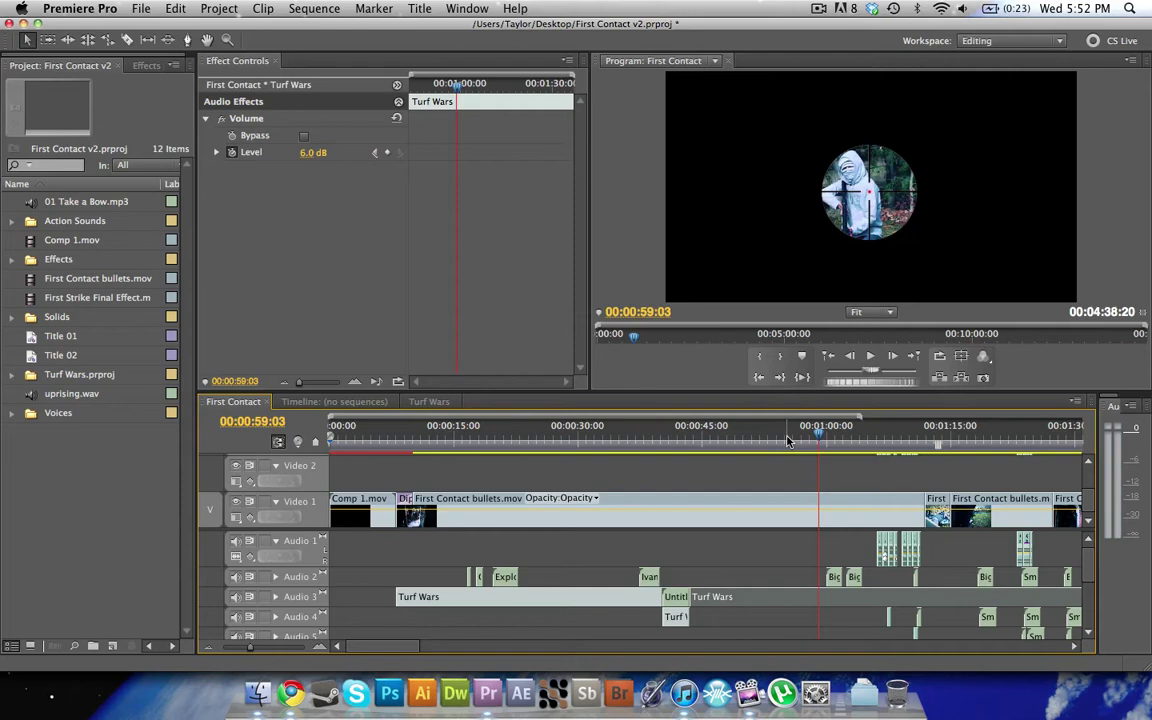
mouse_move(787, 441)
mouse_down()
mouse_move(764, 440)
mouse_move(783, 440)
mouse_up()
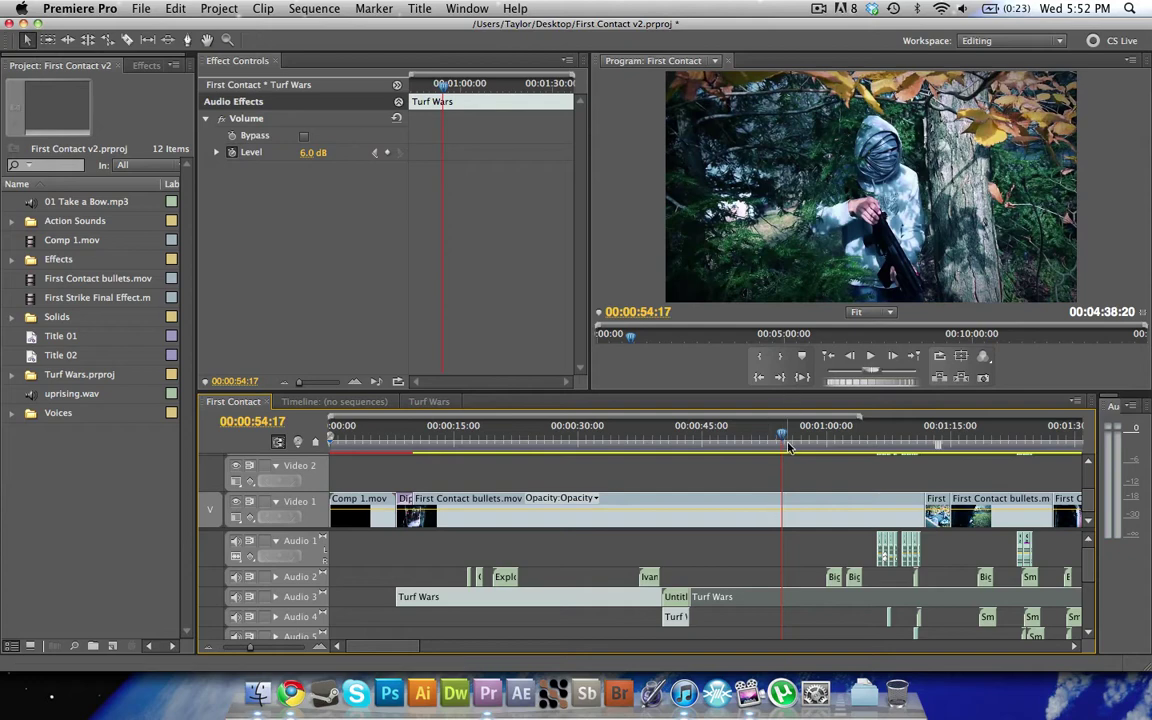
Step: Add a Volume Level keyframe, then set -100 dB at 00:00:56:00
click(390, 155)
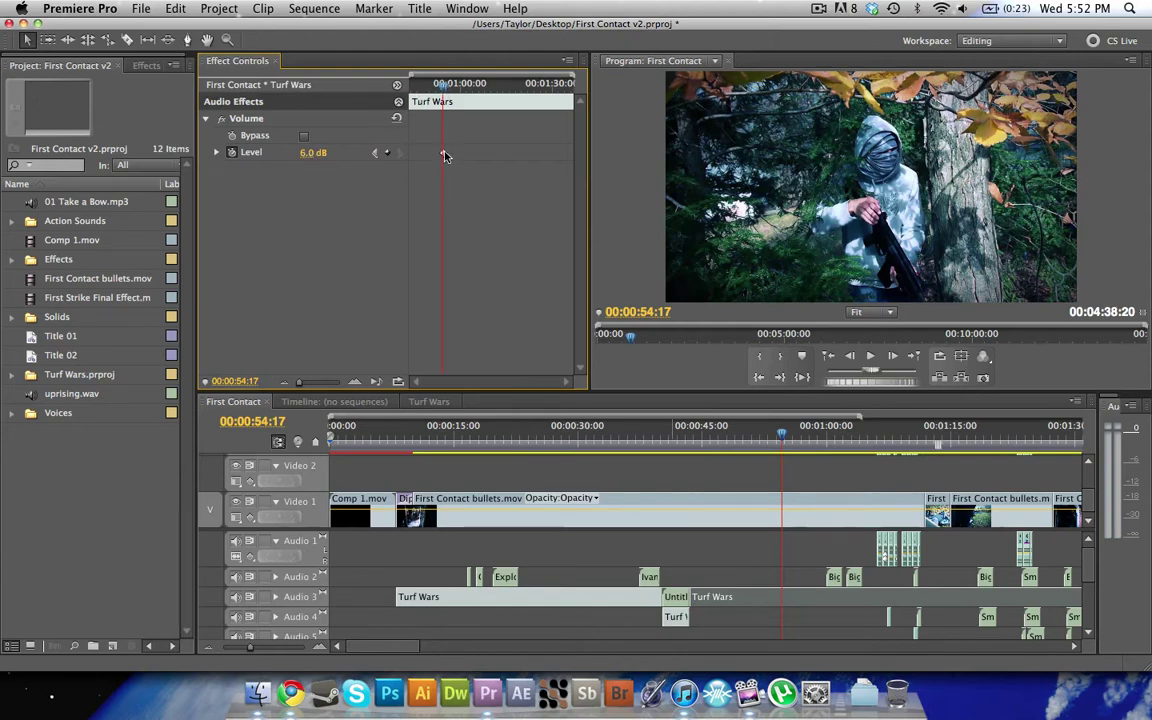
click(445, 90)
drag(445, 90, 447, 90)
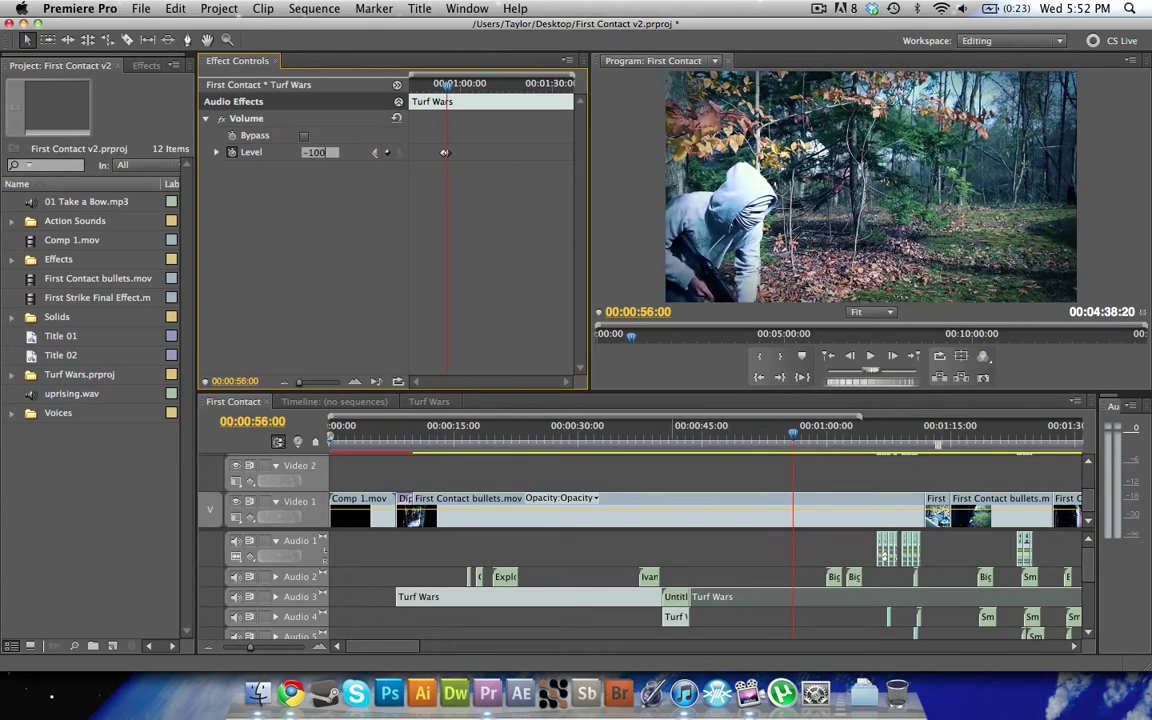
key(Return)
Step: Play back from just before the fade to hear the volume drop
drag(445, 90, 431, 99)
key(space)
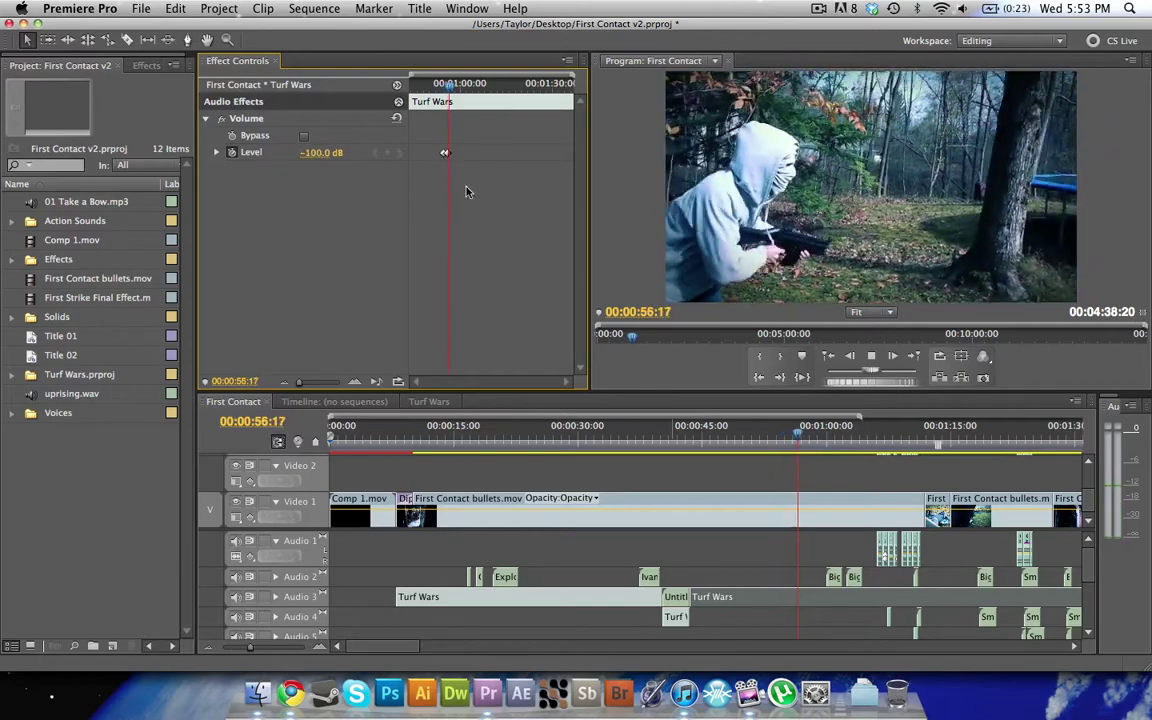
key(space)
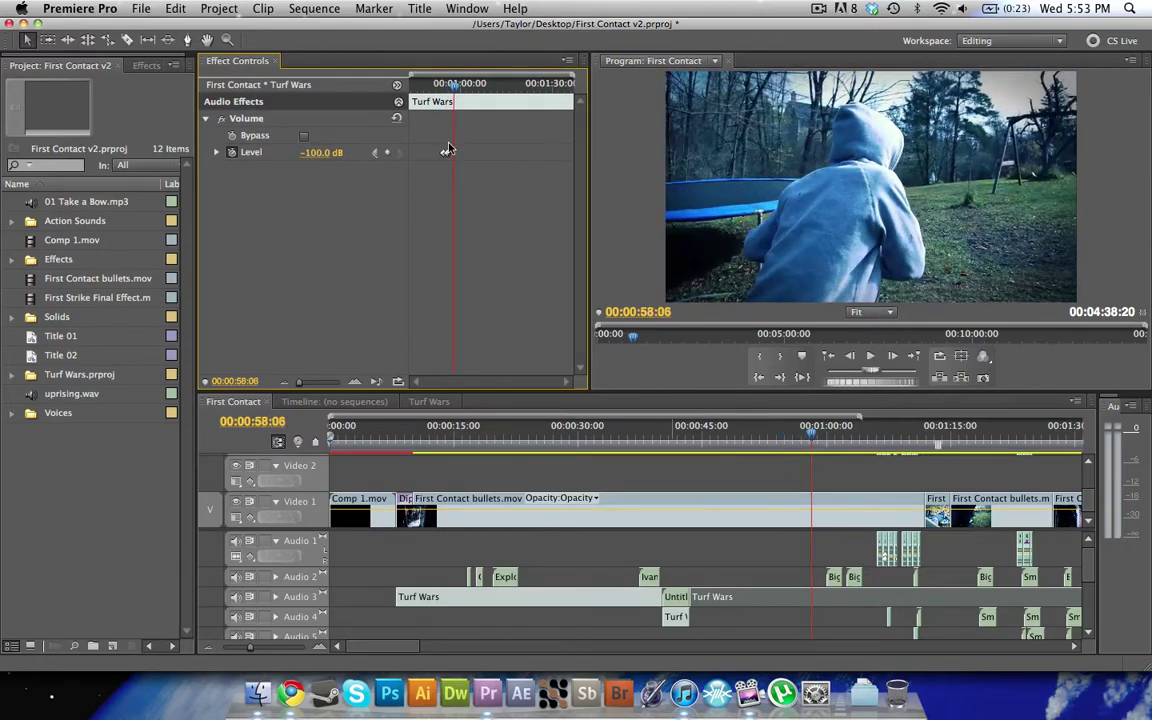
Step: Set a 6.0 dB Volume Level keyframe at 00:00:58:26
drag(458, 90, 457, 90)
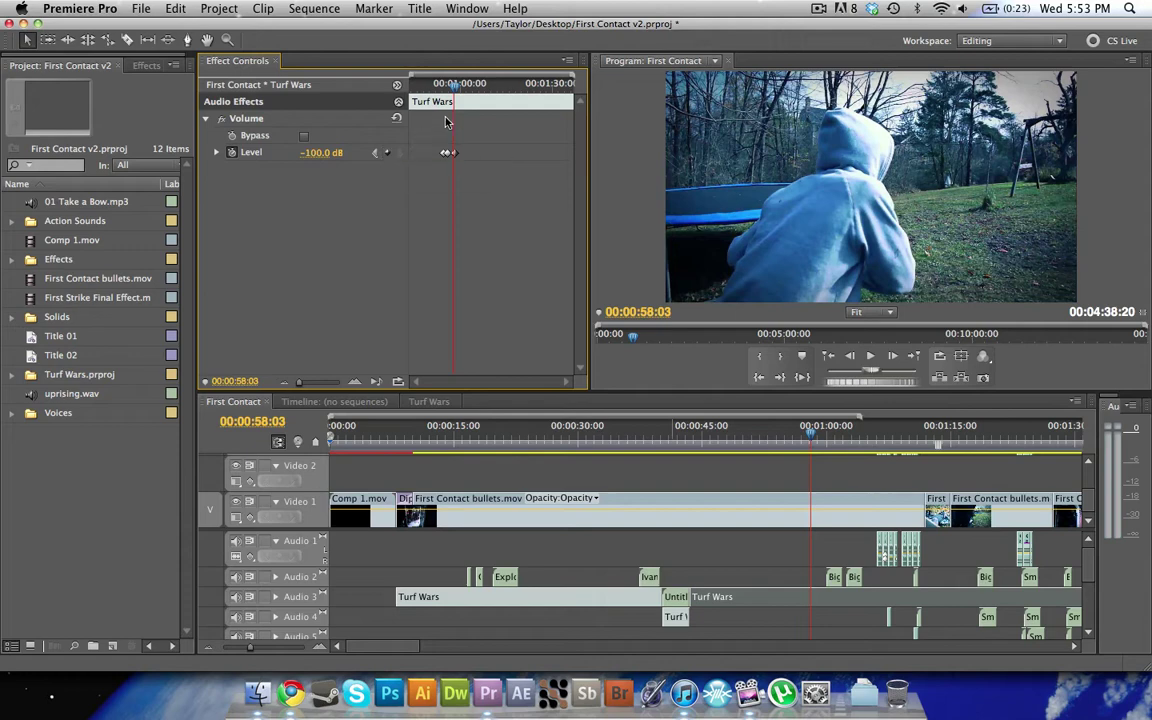
drag(455, 88, 458, 88)
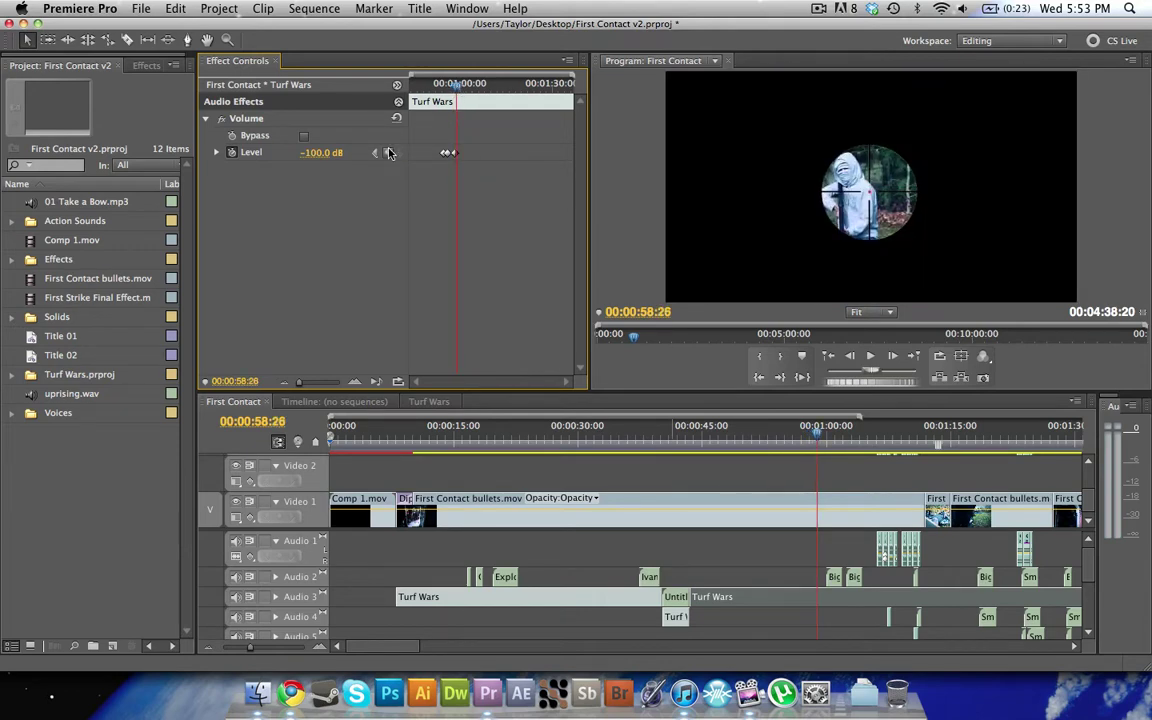
click(320, 152)
text(6)
key(Return)
Step: Play back from 00:00:53:28 to check the muted section
drag(449, 92, 418, 90)
key(space)
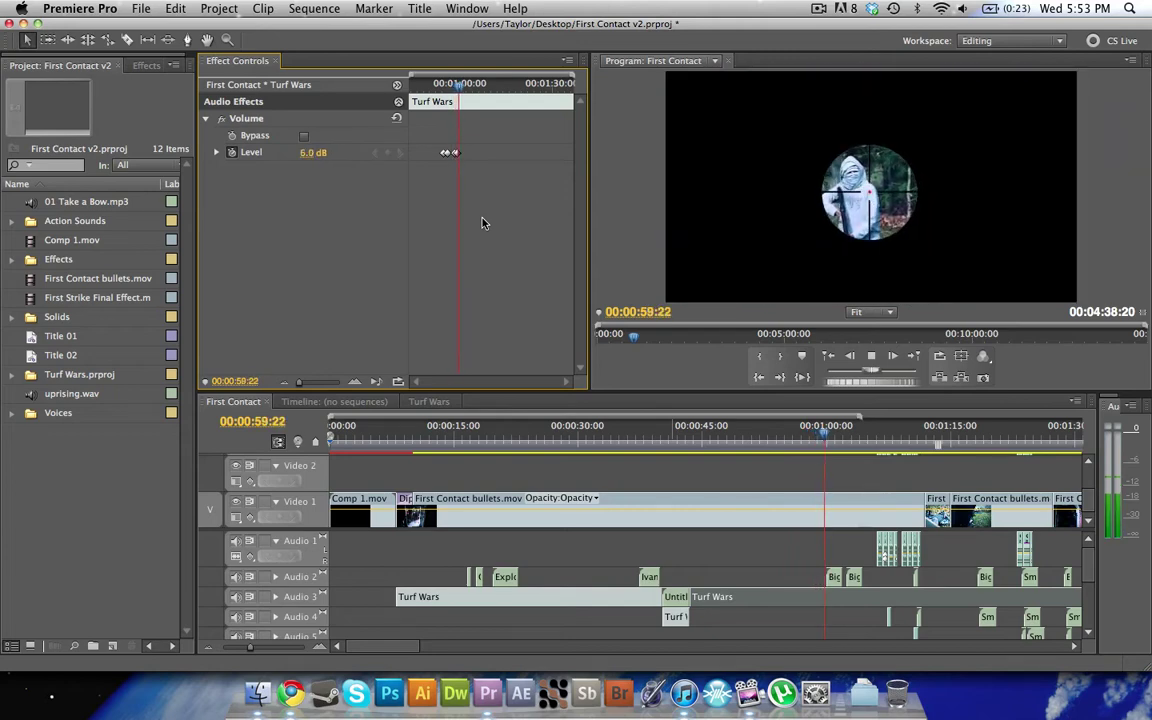
key(space)
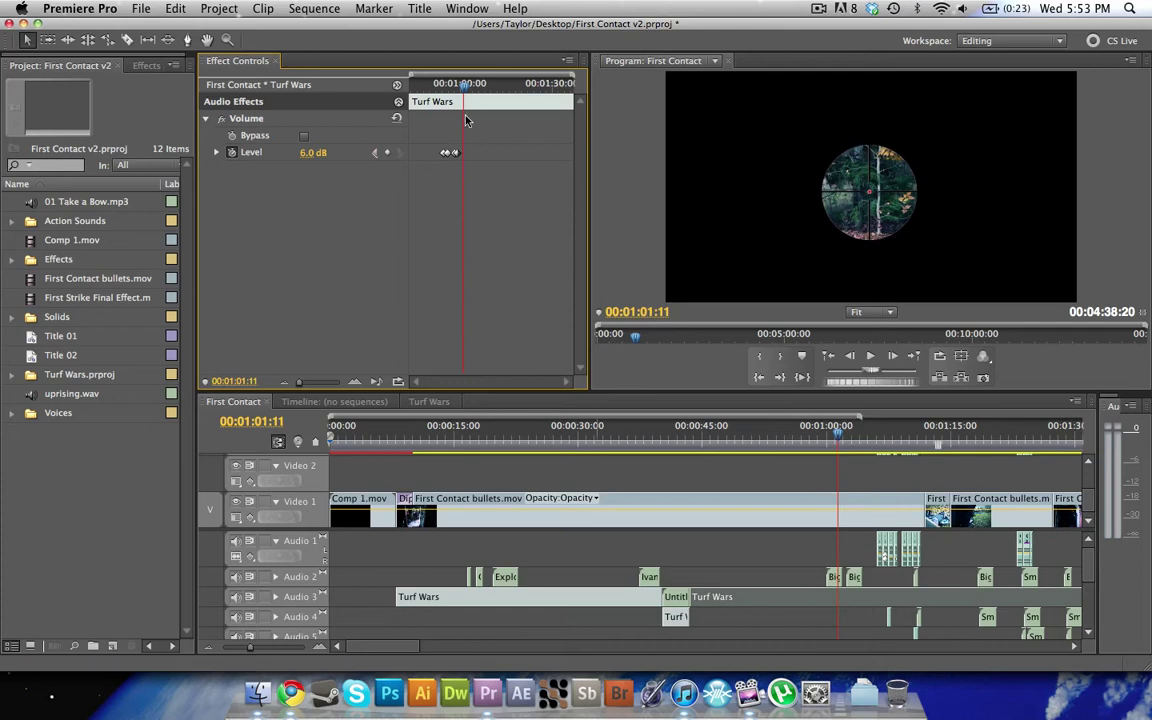
Step: Launch Adobe Soundbooth CS5 from the Dock while scrubbing back to about 00:00:55
click(590, 686)
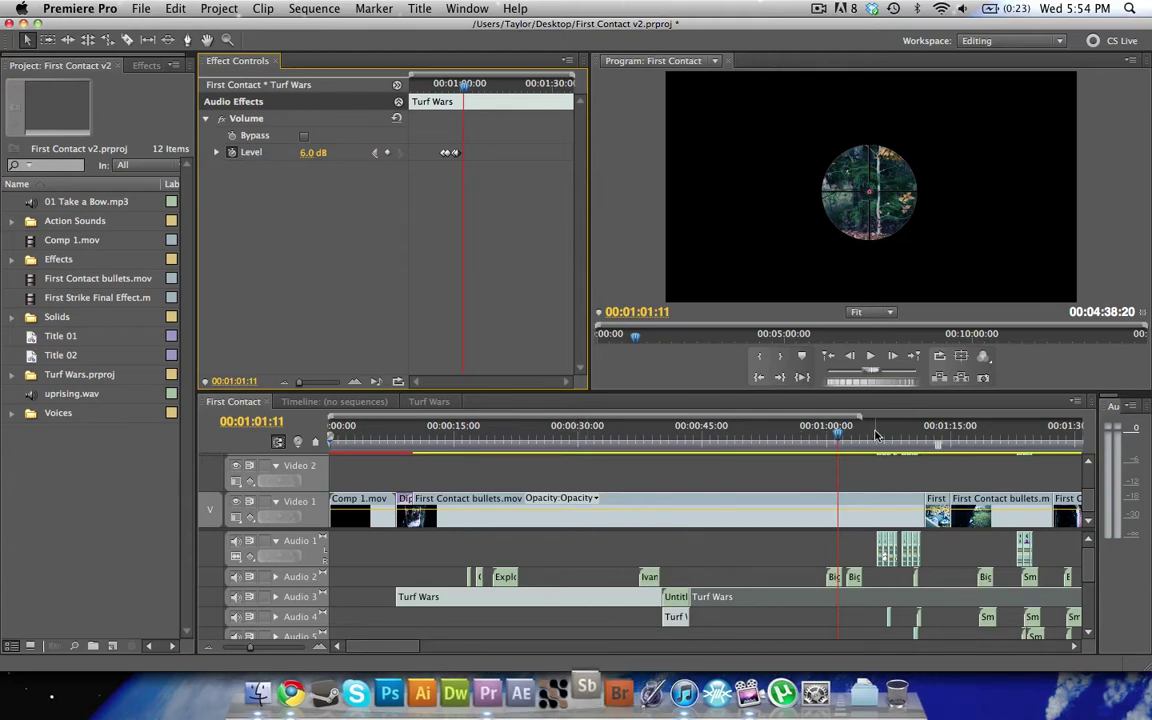
drag(876, 436, 737, 436)
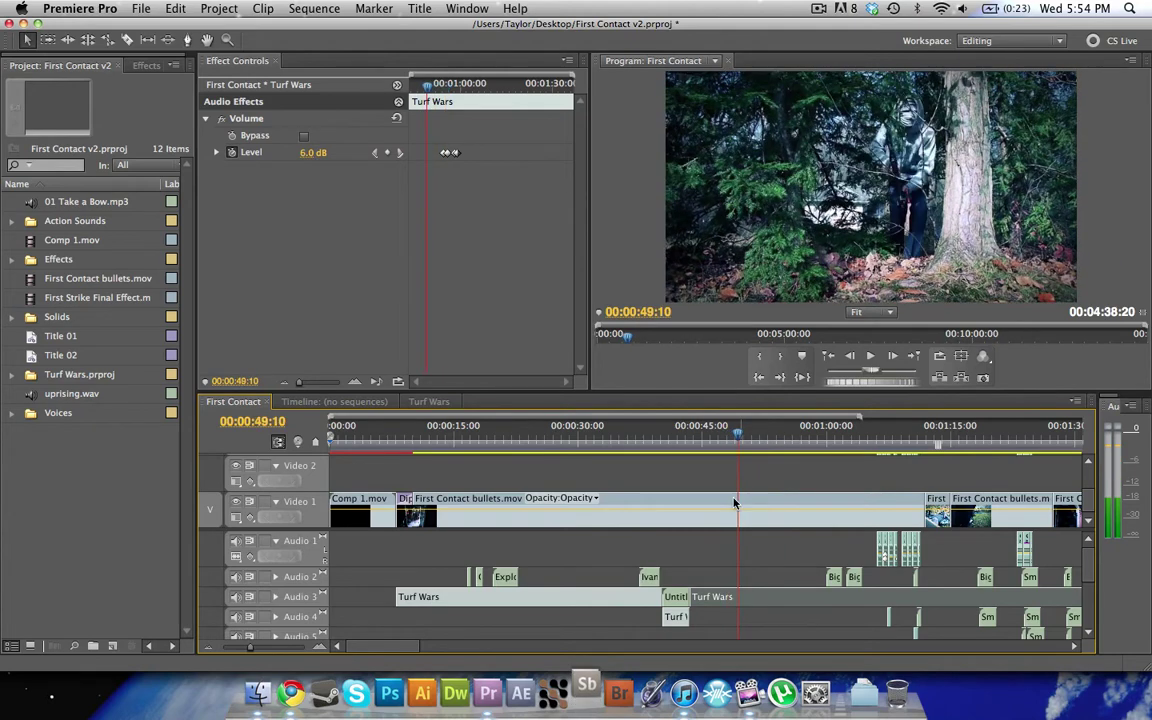
click(585, 698)
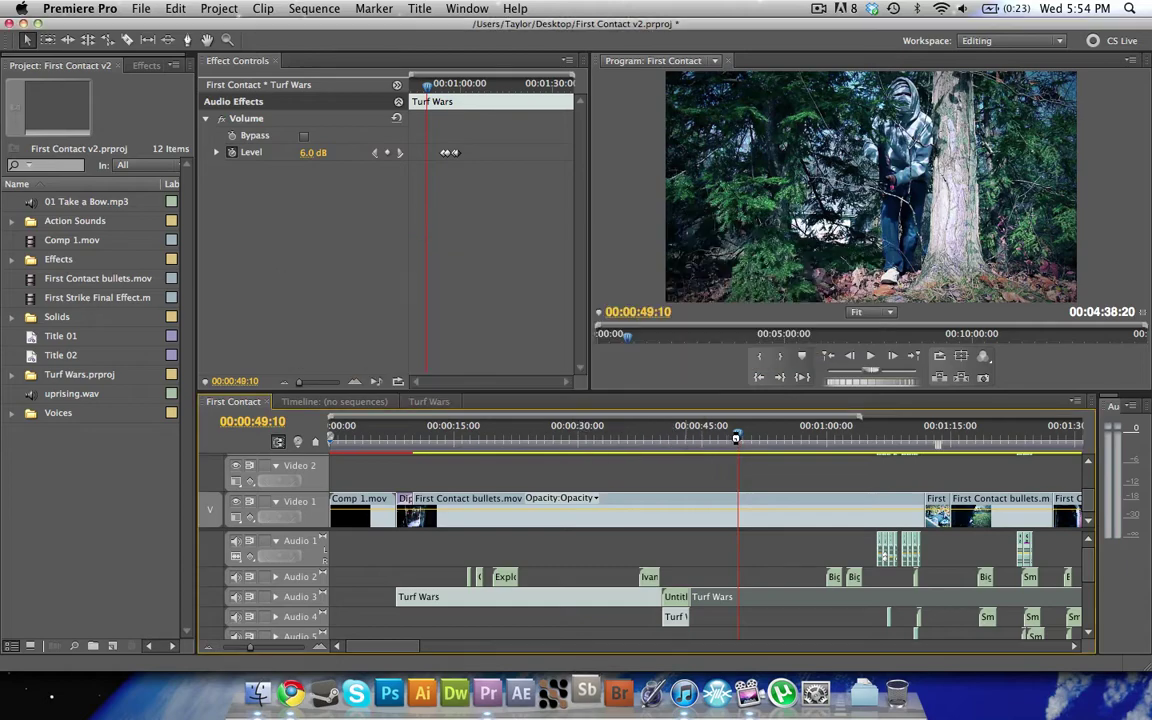
Step: Play the sequence from around 00:00:40, then switch to Soundbooth
drag(800, 432, 660, 483)
key(space)
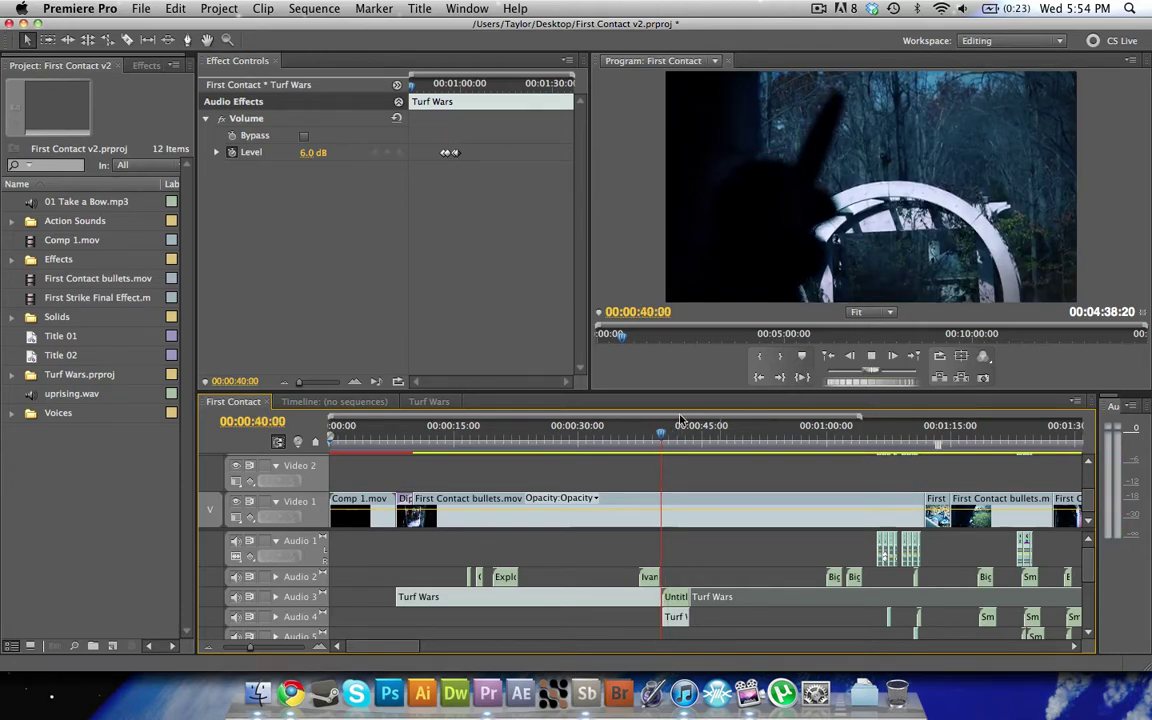
key(space)
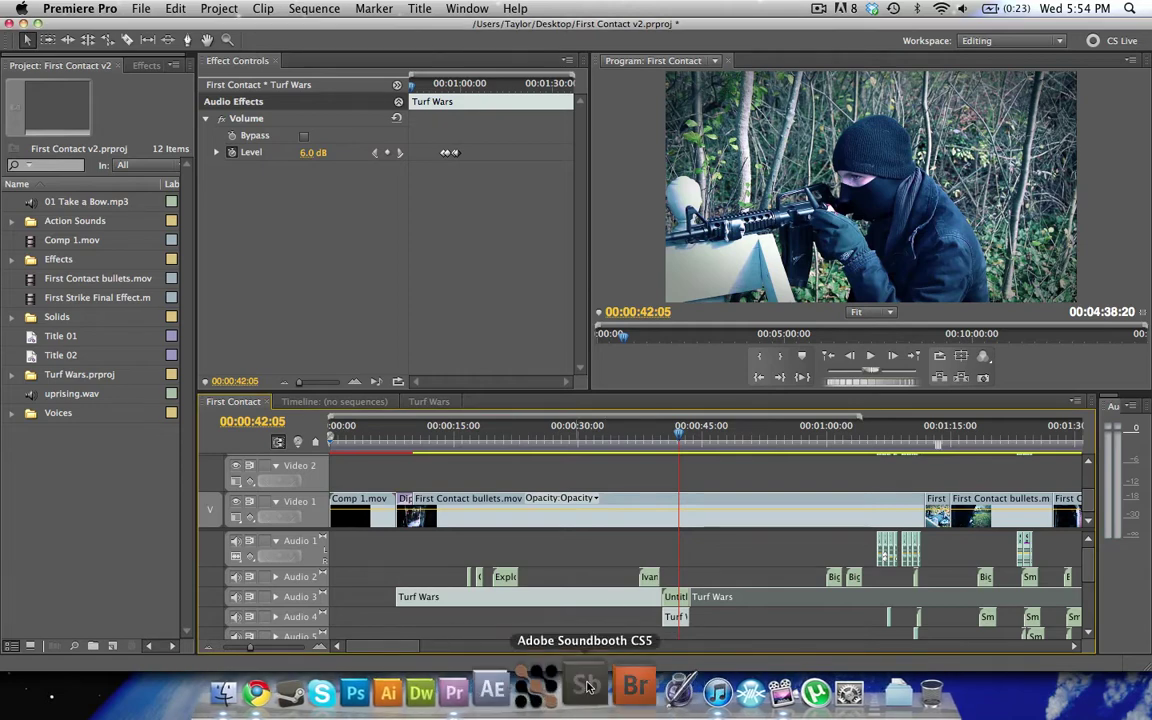
click(587, 693)
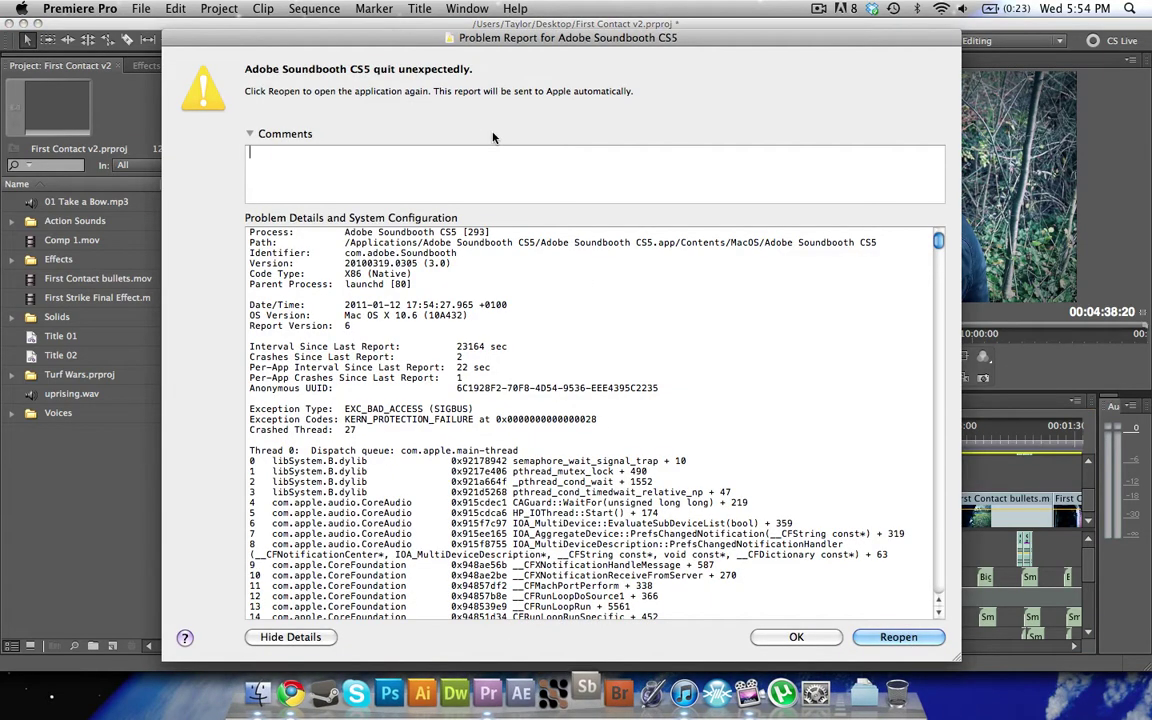
Step: Reopen Soundbooth CS5 from the crash report dialog
click(897, 637)
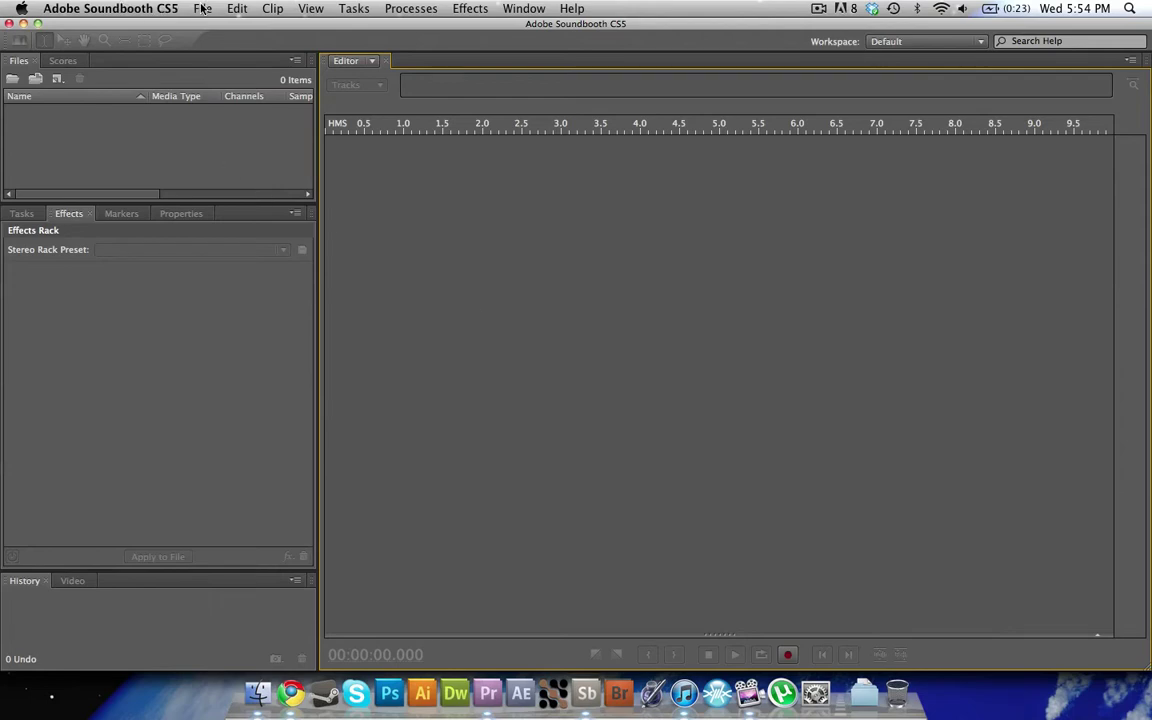
Step: Open the Record dialog with USB PnP Sound Device as the input
click(203, 8)
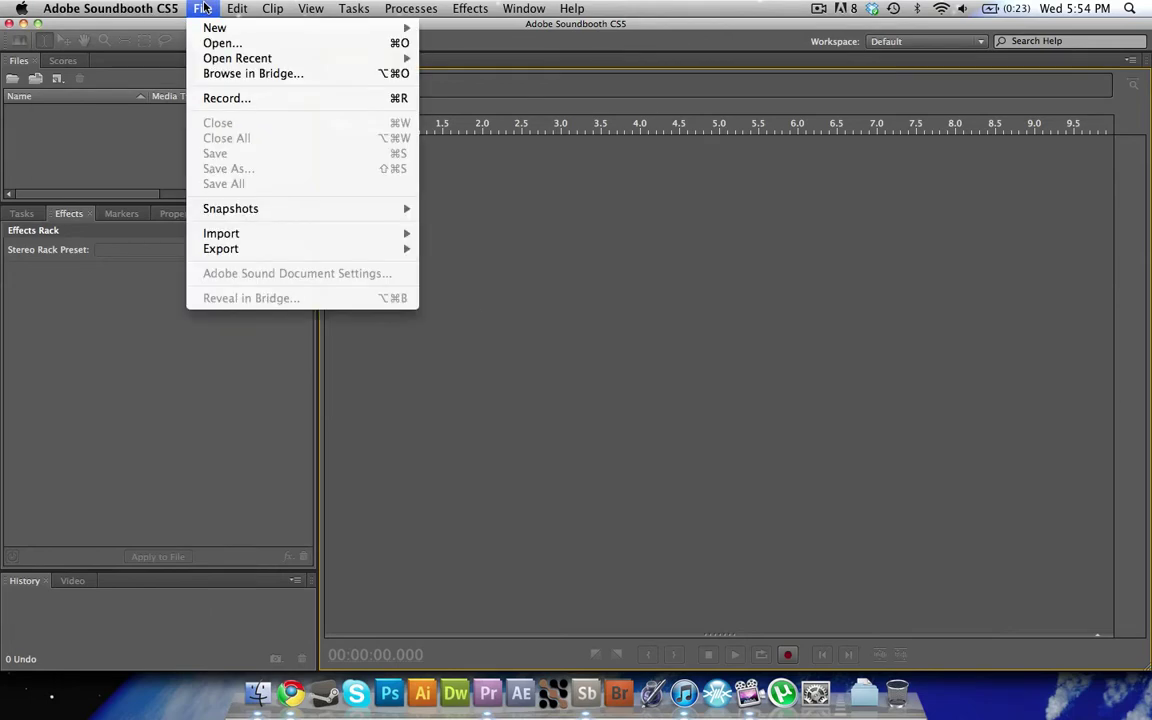
click(218, 100)
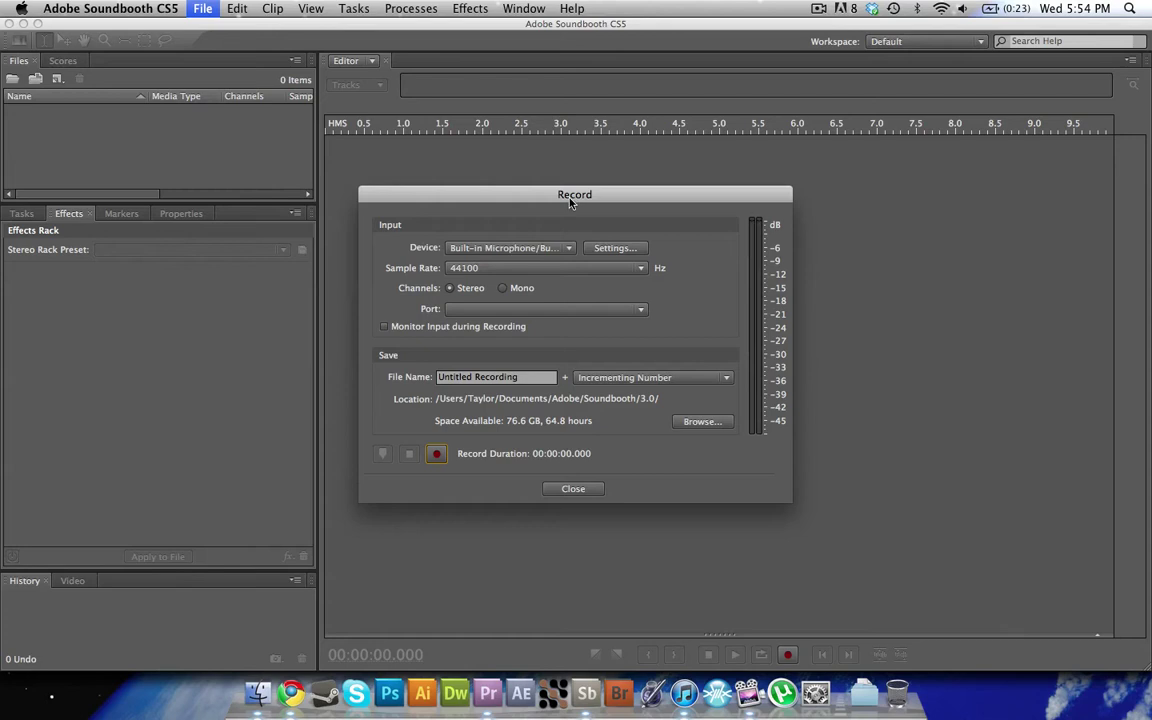
drag(570, 203, 525, 178)
click(500, 222)
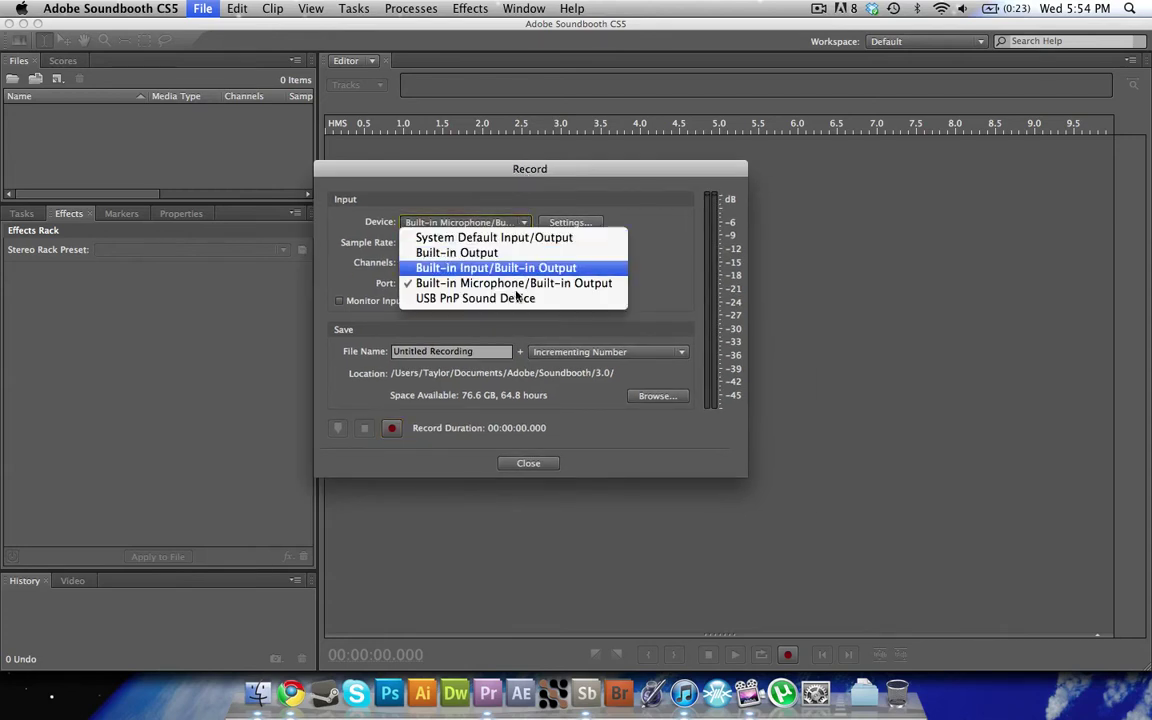
click(517, 298)
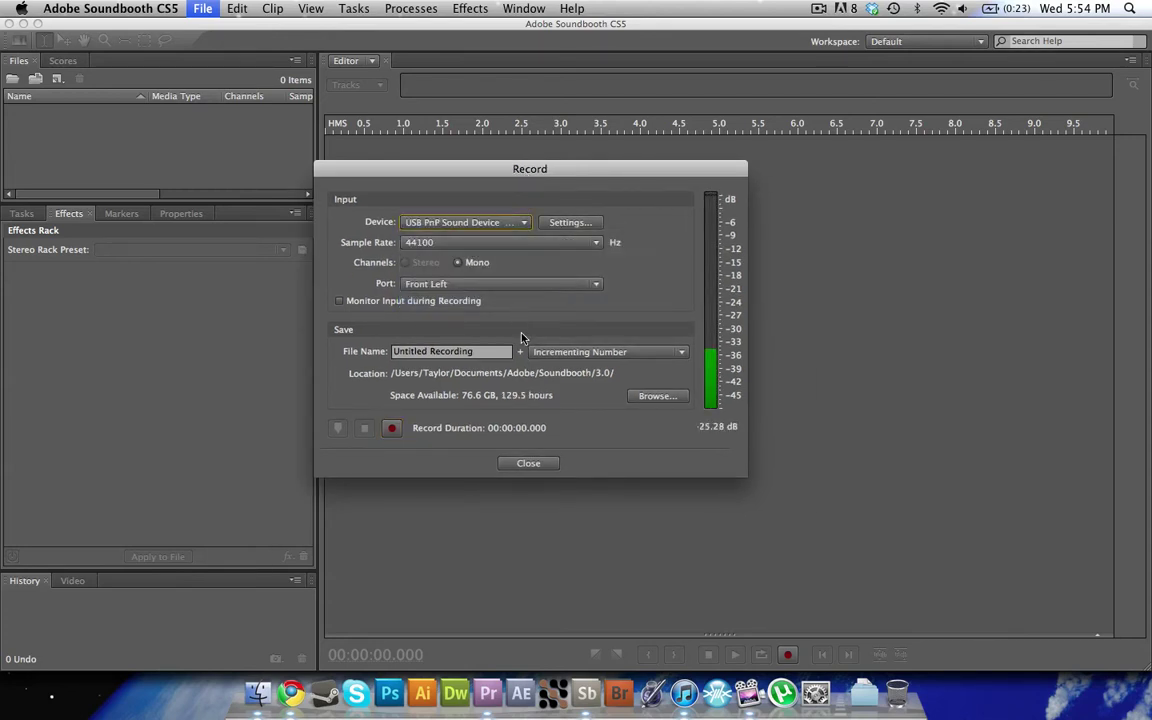
Step: Record a short voice take as Untitled Recording 01.wav and return to Premiere Pro
click(391, 429)
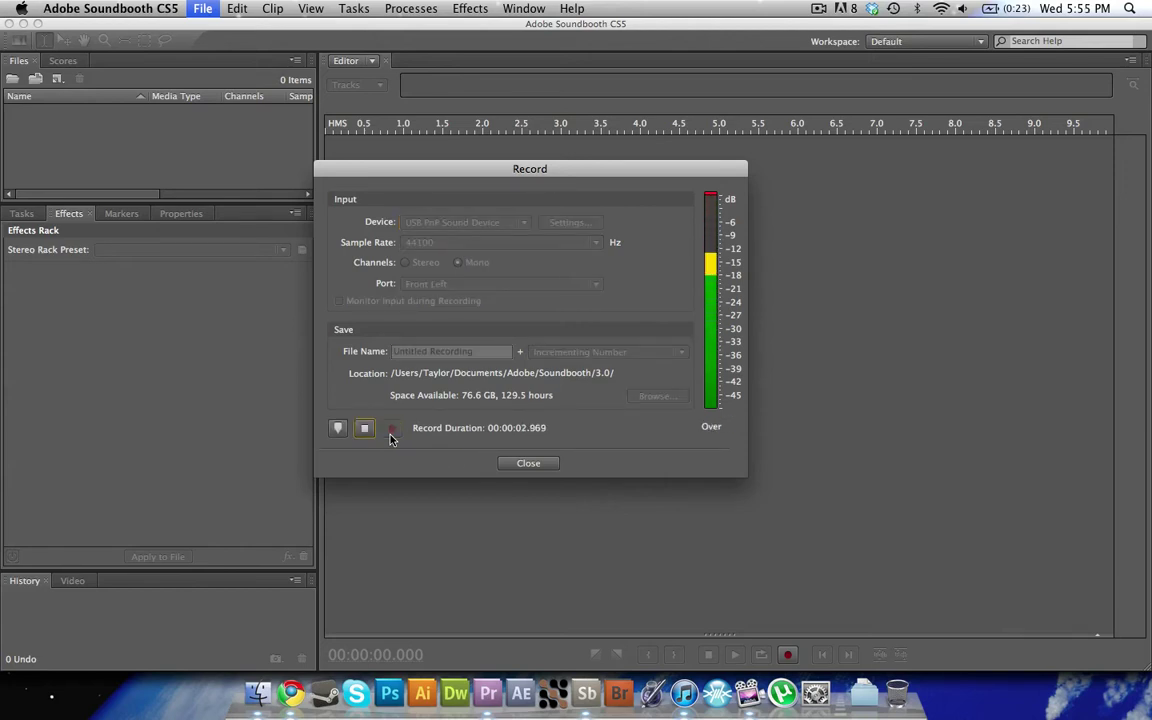
click(362, 429)
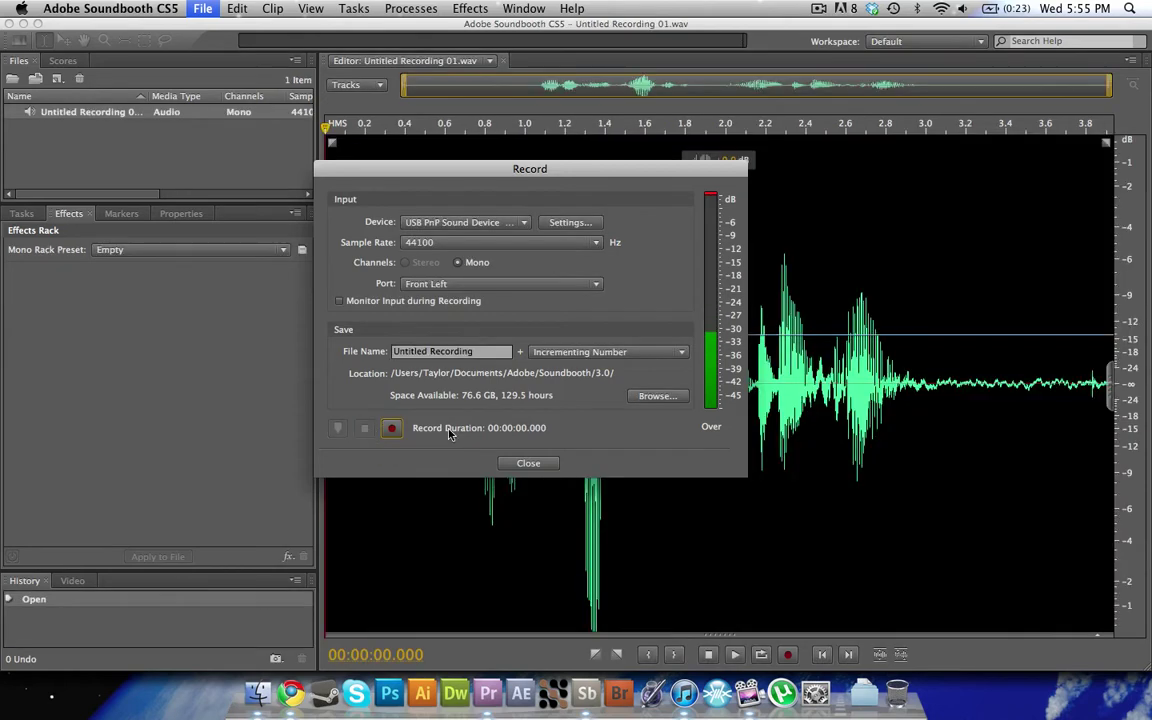
click(527, 464)
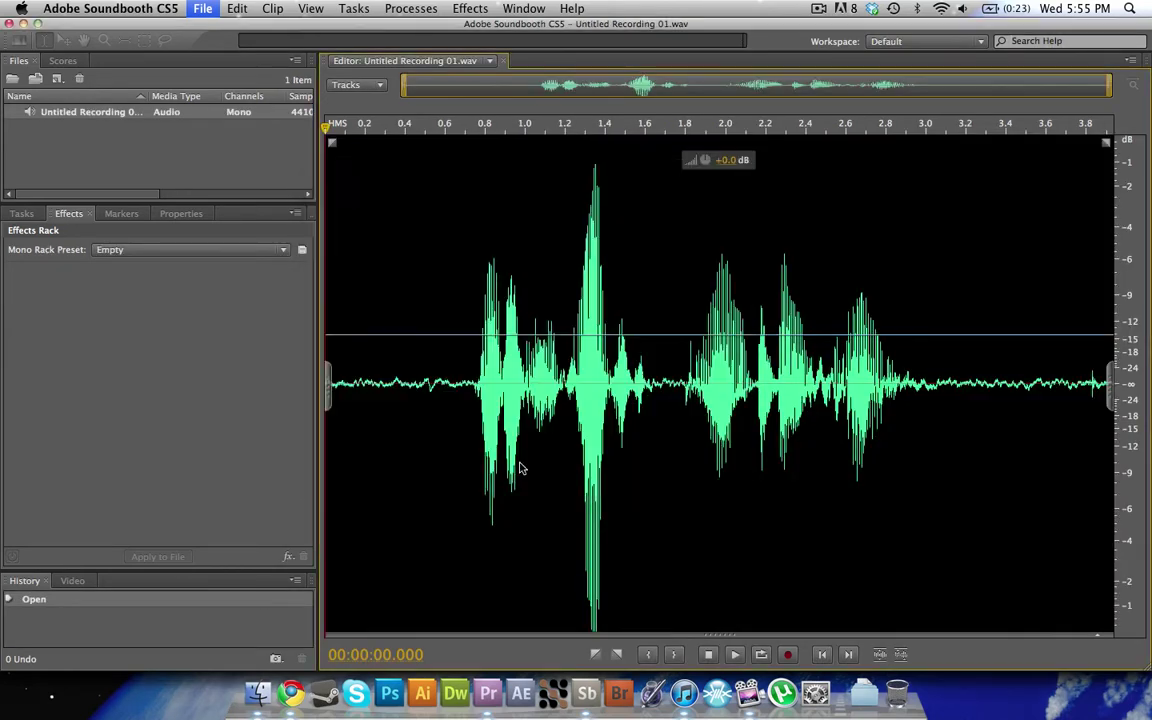
click(86, 113)
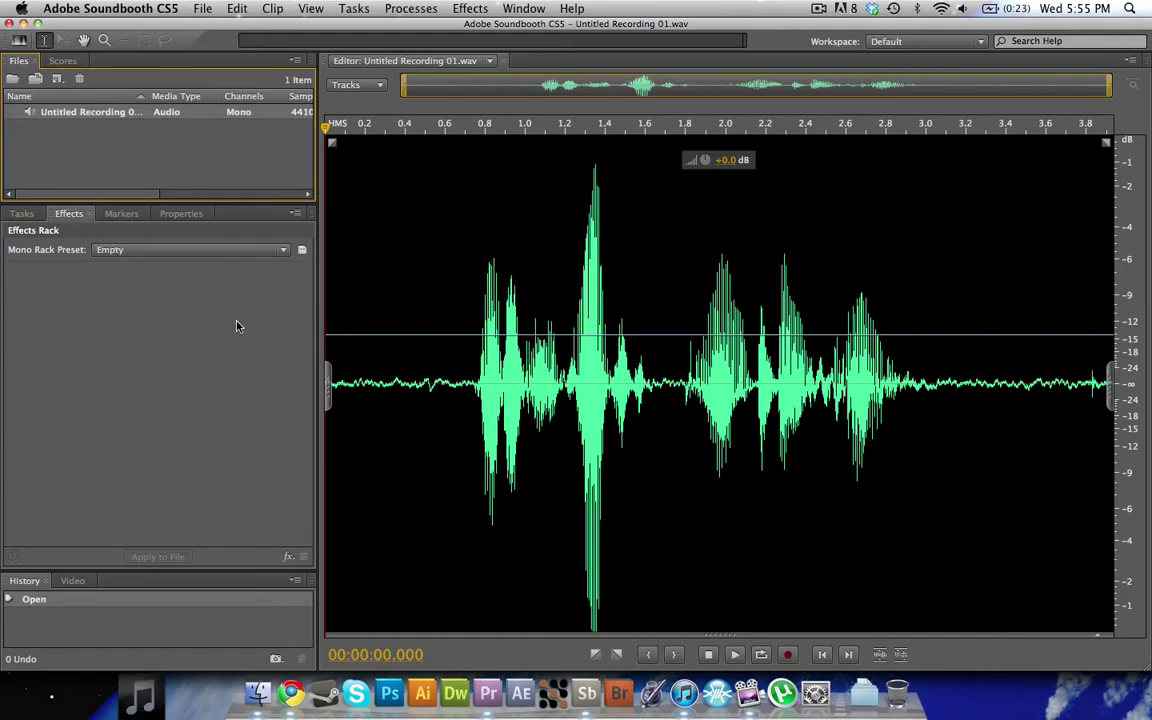
key(super+Tab)
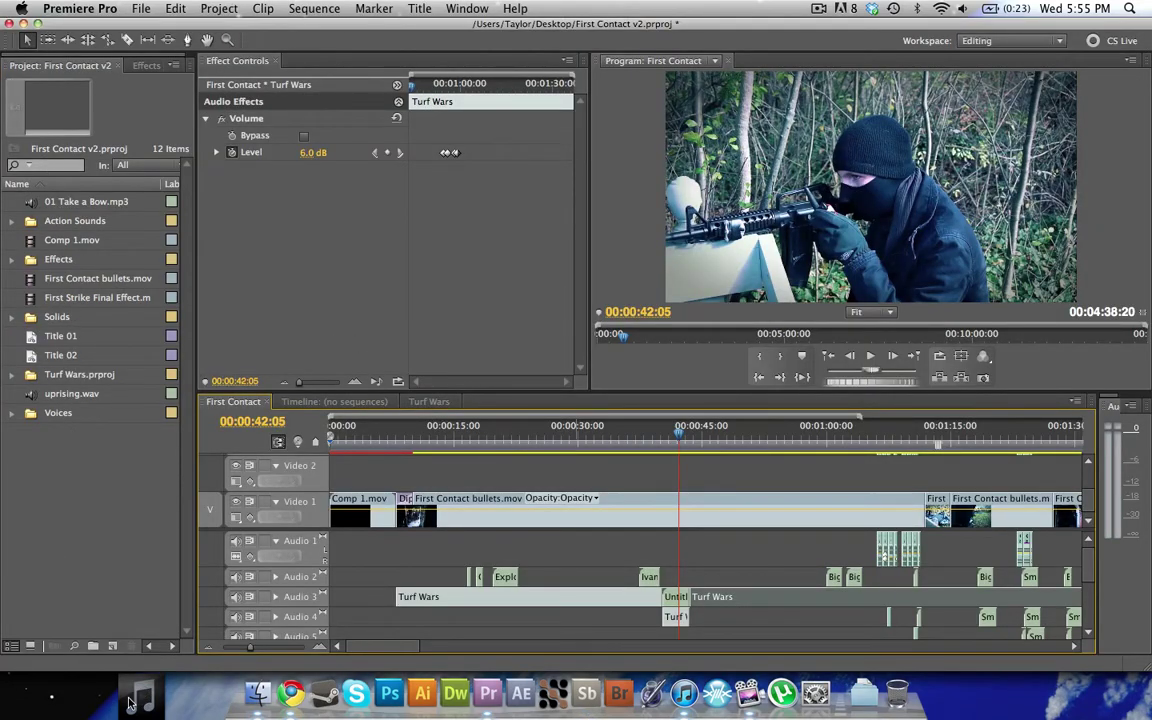
Step: Import the recording into the Project panel and rename it 'test'
drag(142, 695, 75, 460)
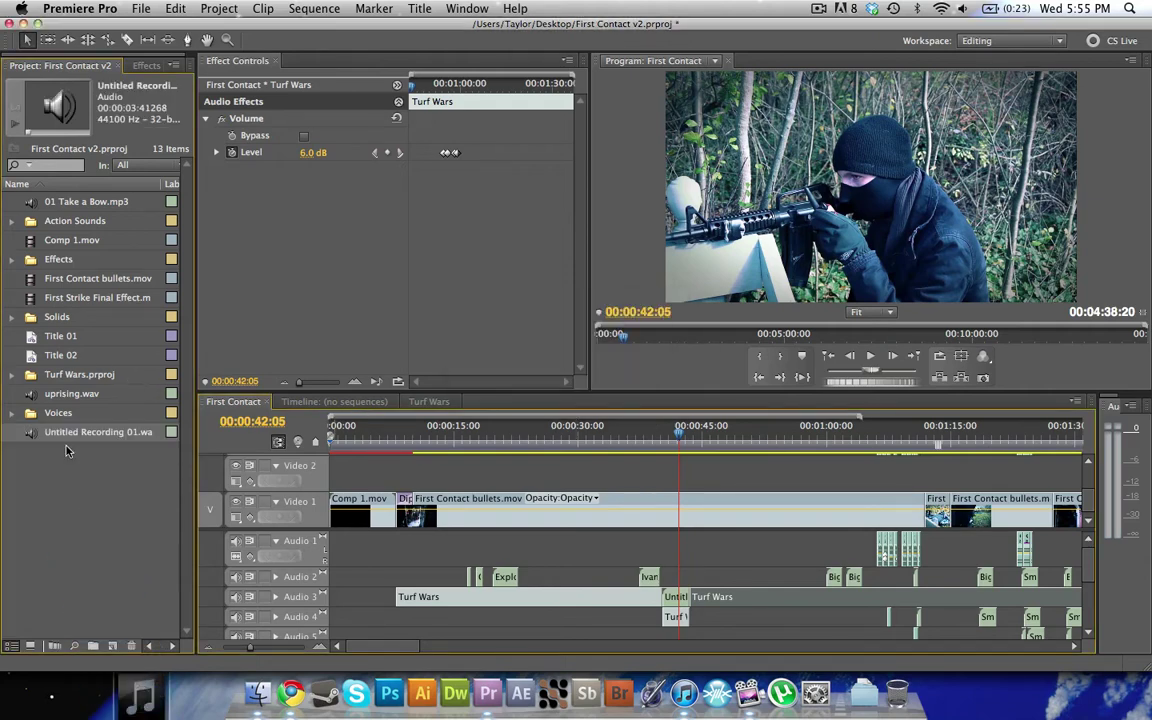
click(69, 434)
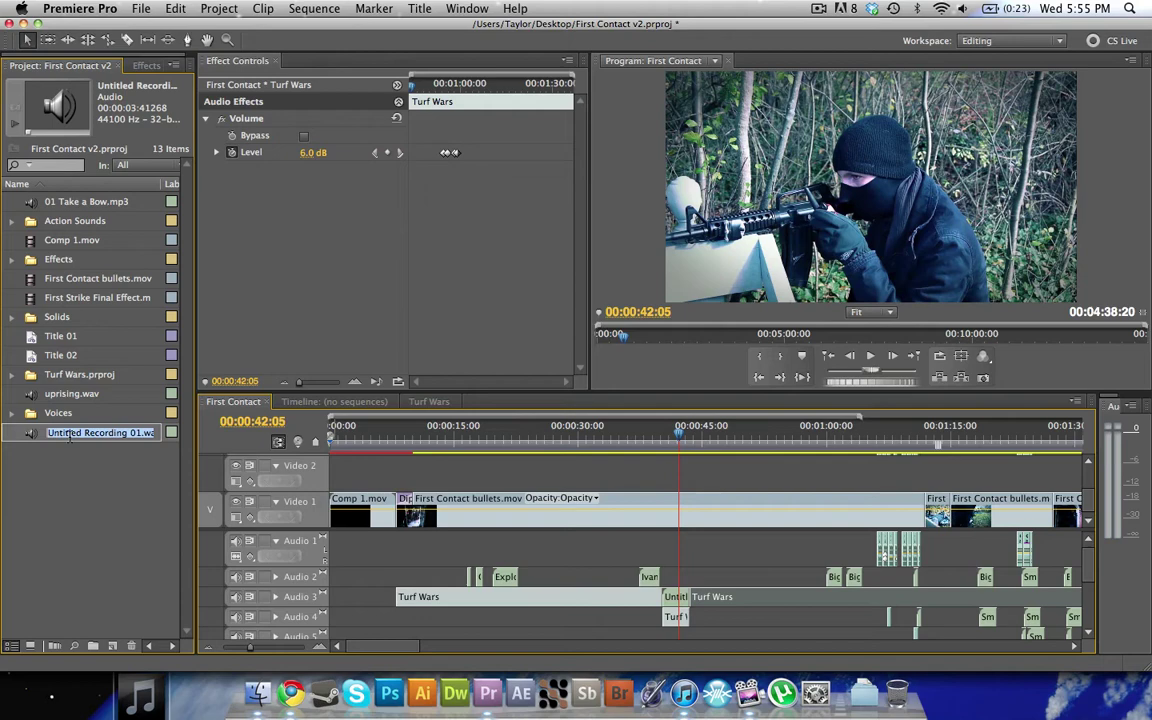
text(test)
key(Return)
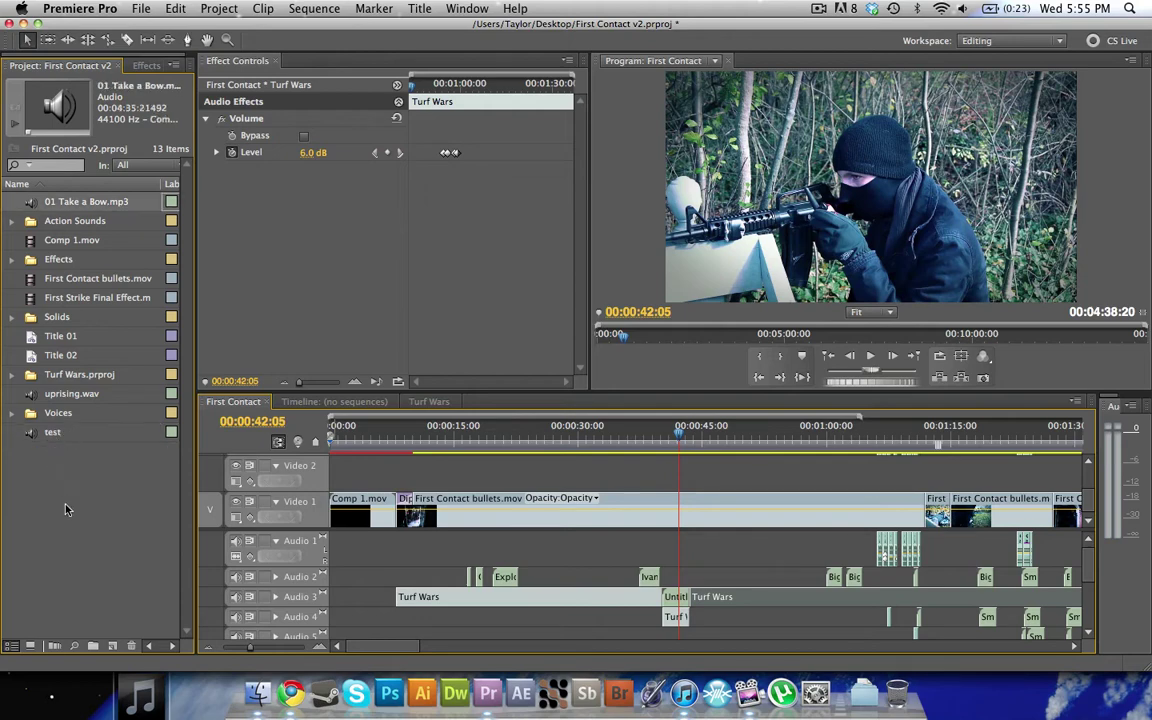
Step: Dismiss the Soundbooth crash report and drop the test clip onto an audio track near 0:45
click(142, 697)
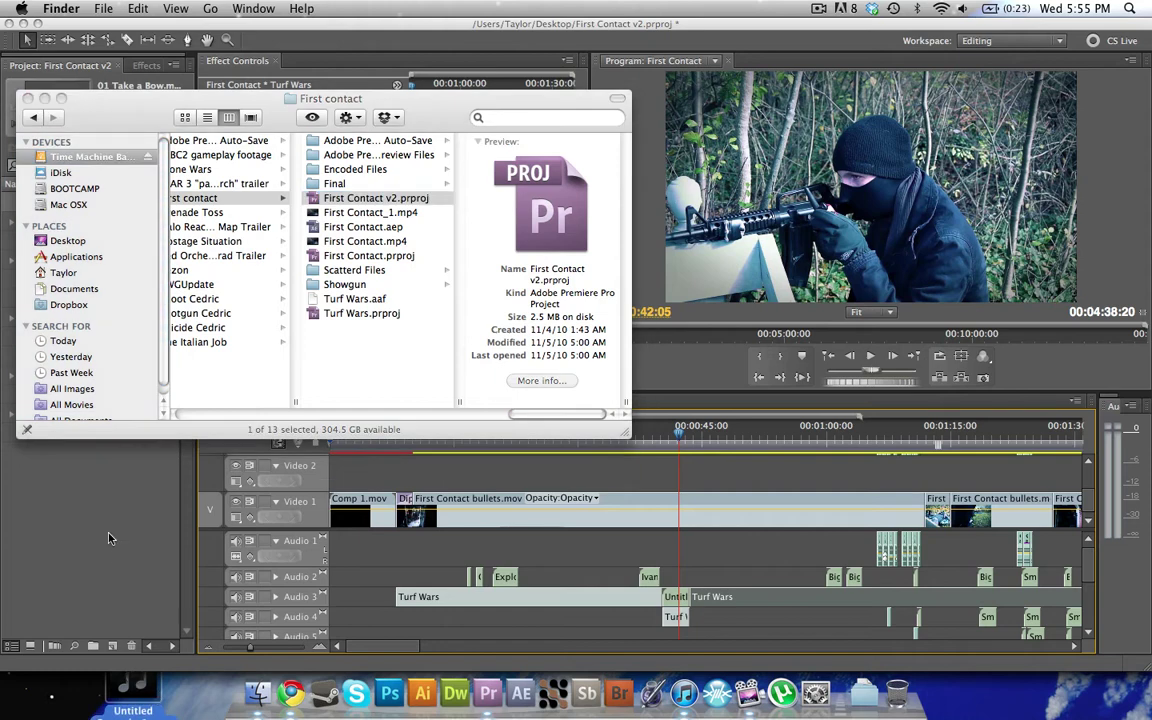
click(97, 479)
click(46, 433)
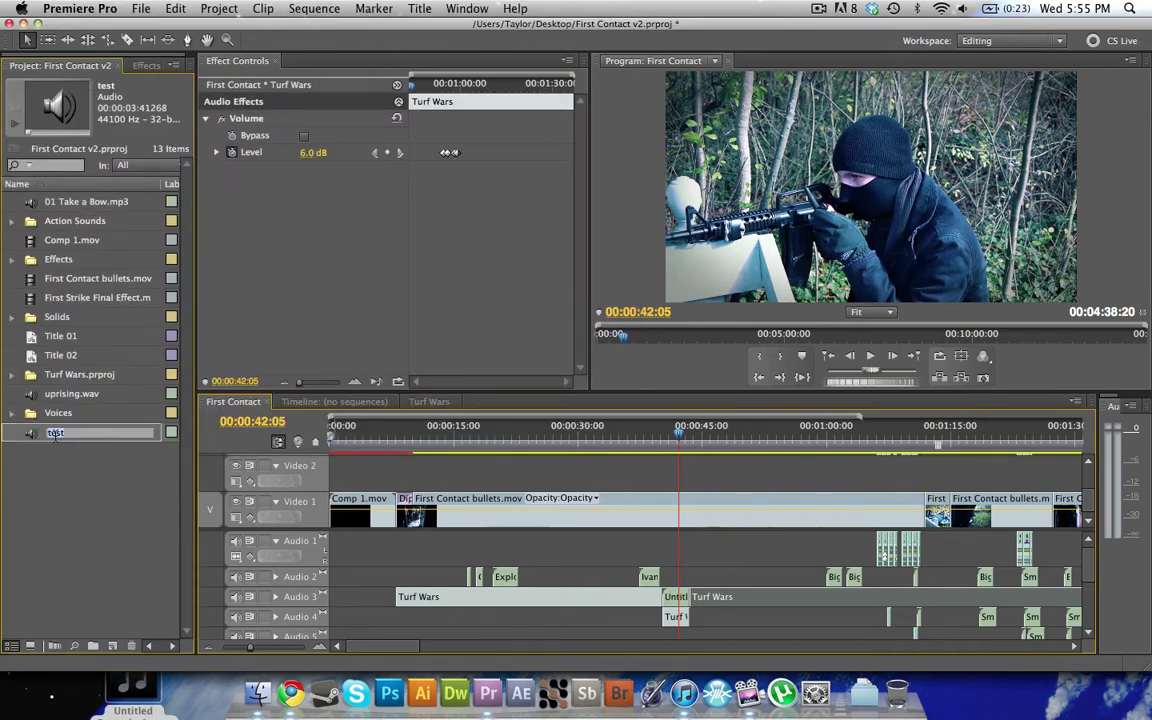
key(Escape)
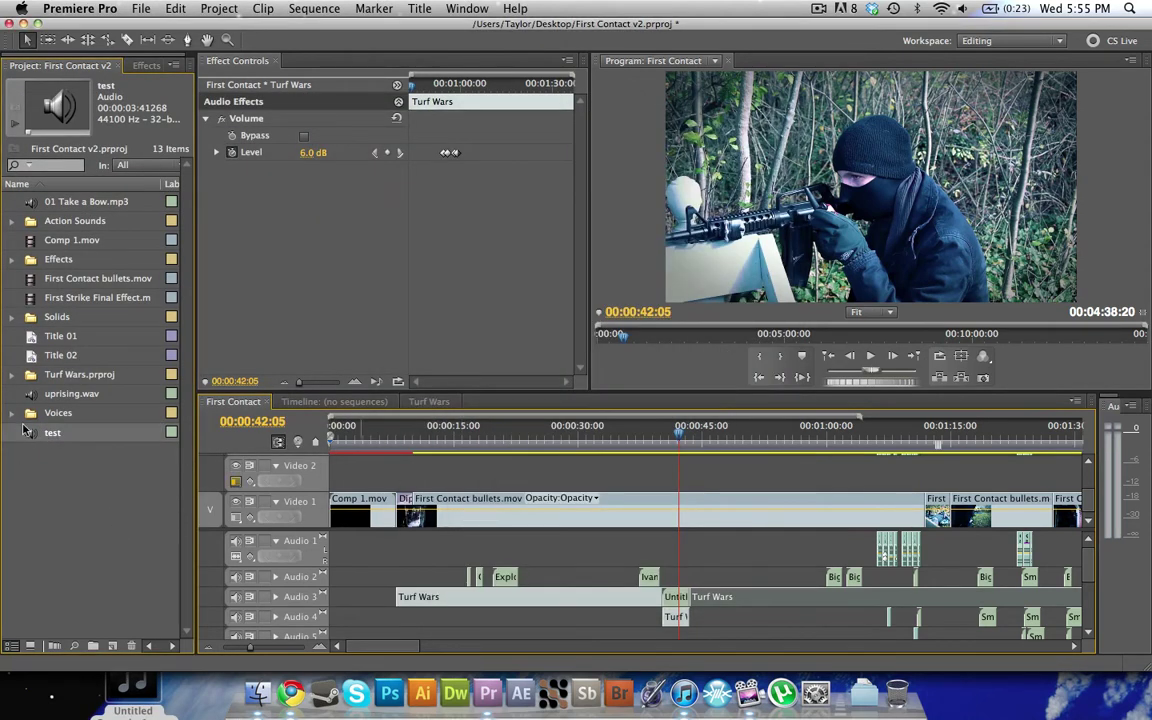
drag(70, 433, 616, 608)
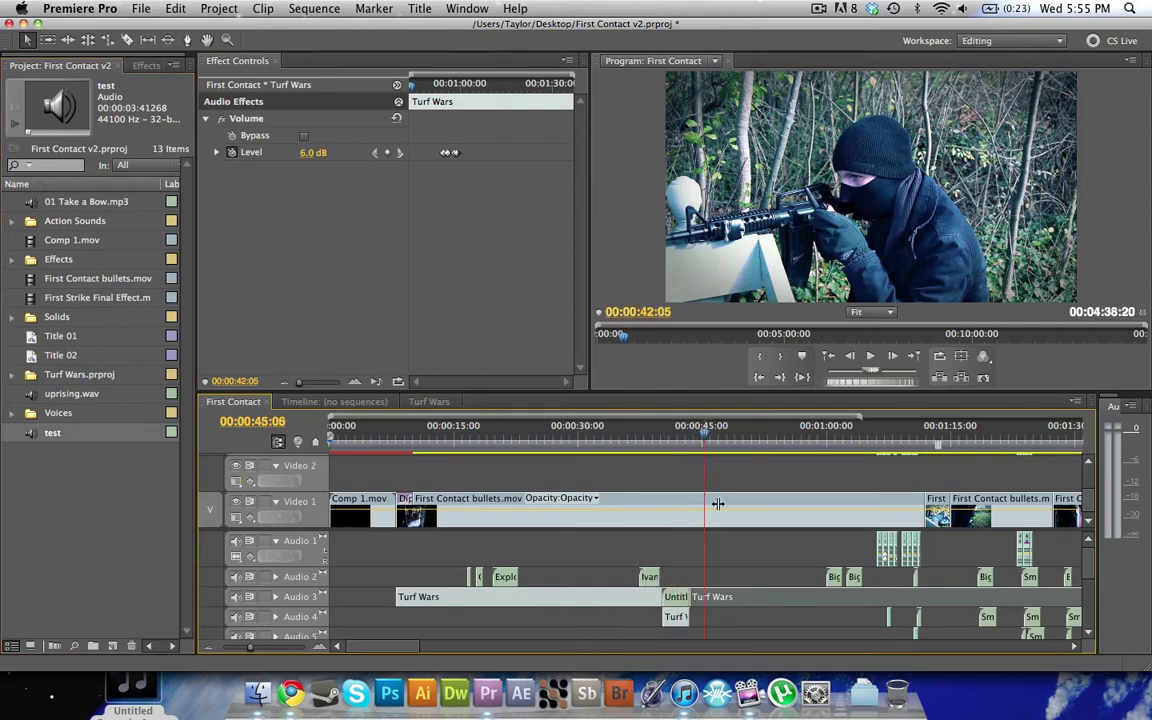
Step: Delete the test clip and re-place it on the lower audio track around 0:58
scroll(1090, 575, down, 5)
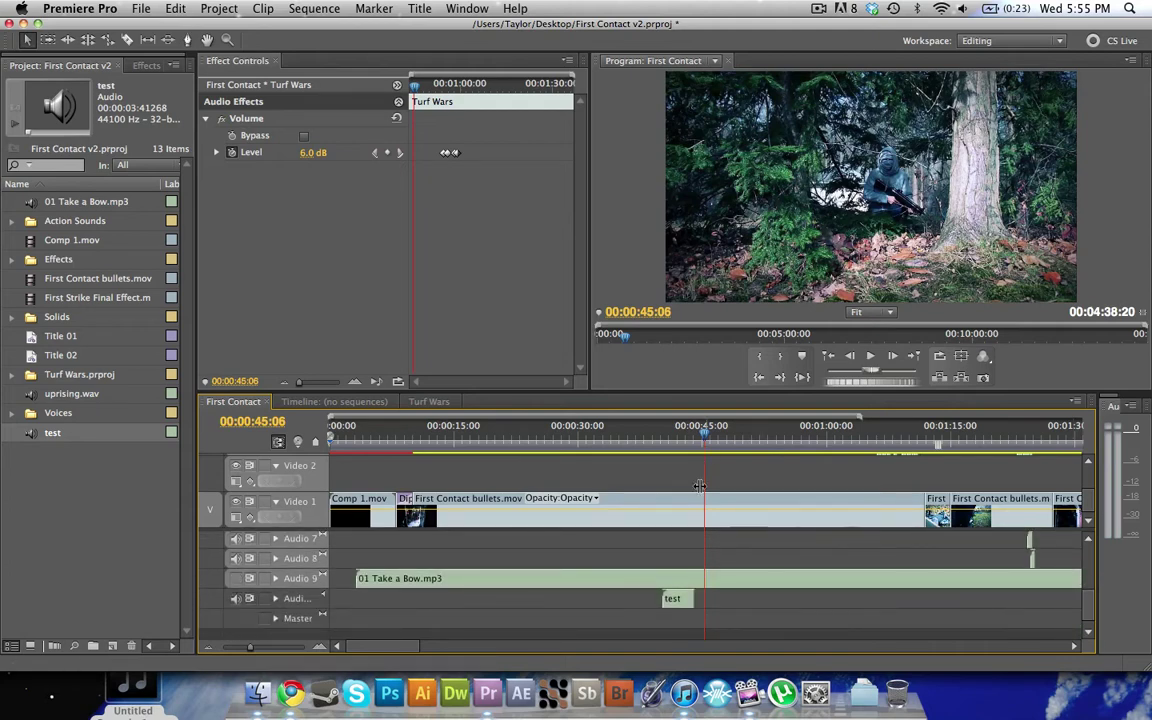
click(686, 600)
key(Delete)
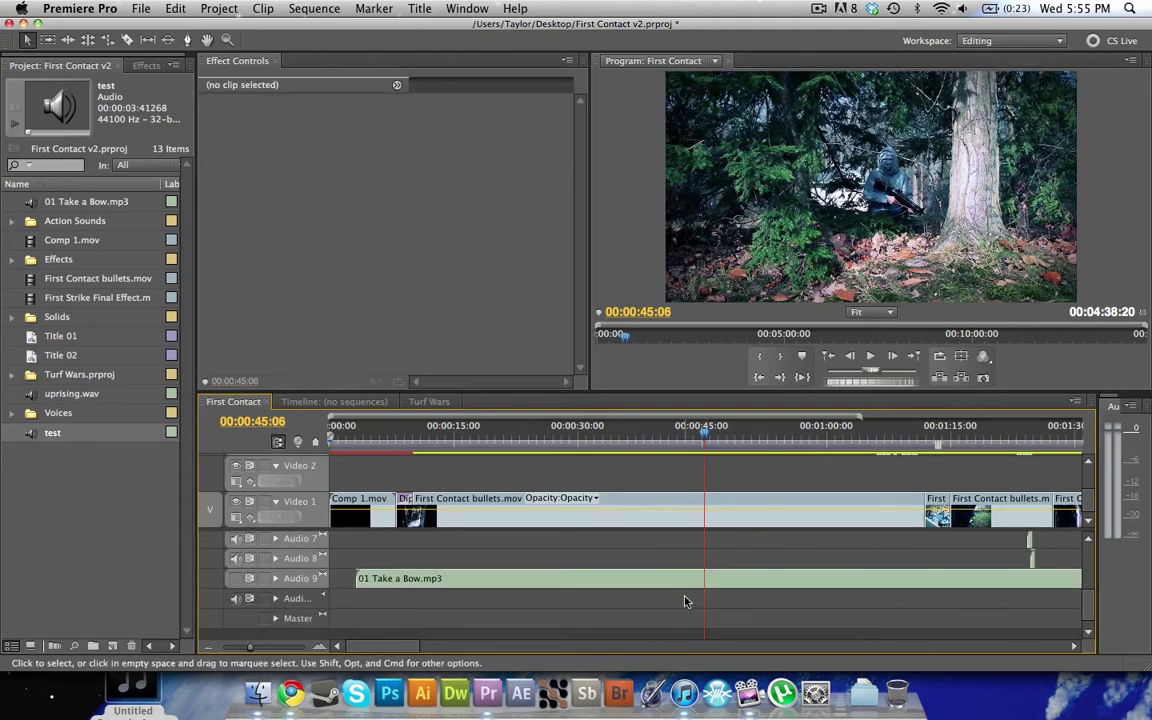
drag(25, 432, 731, 601)
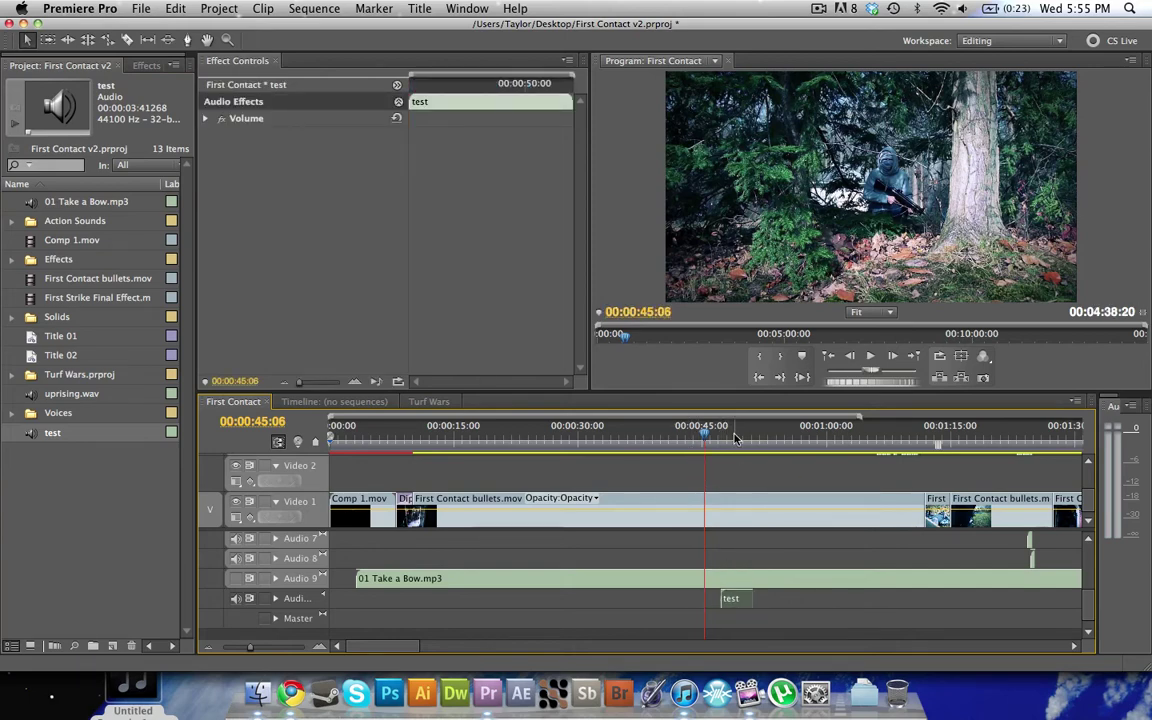
drag(728, 436, 804, 432)
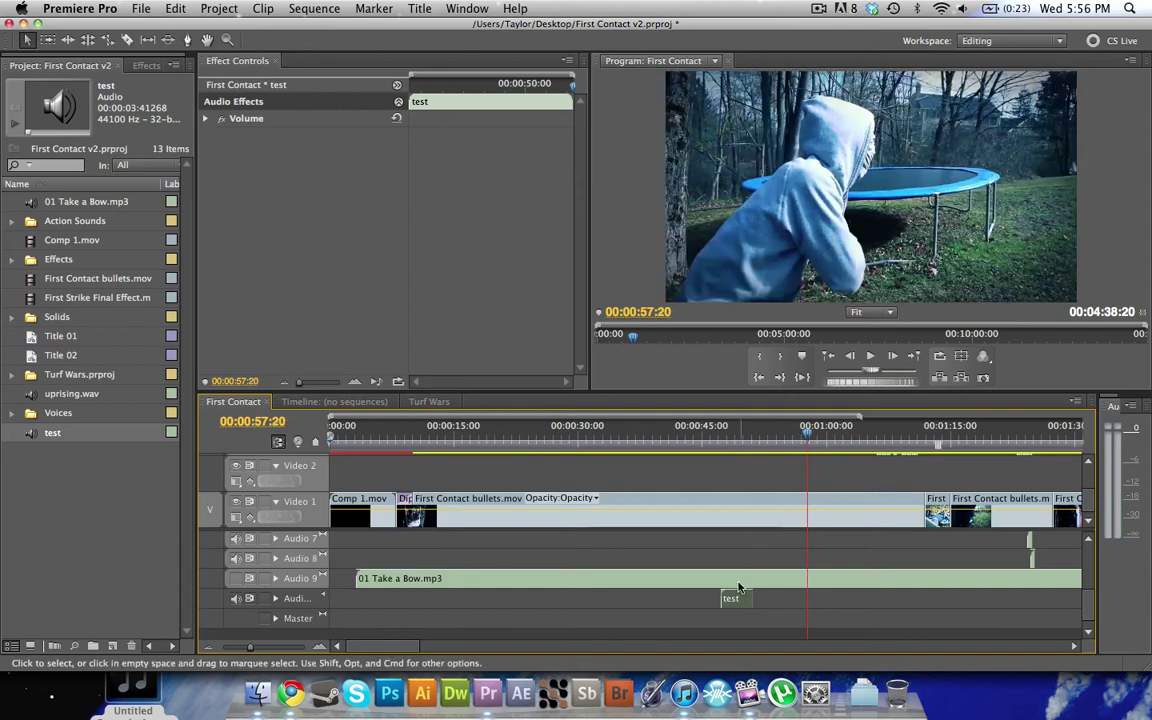
drag(725, 599, 800, 603)
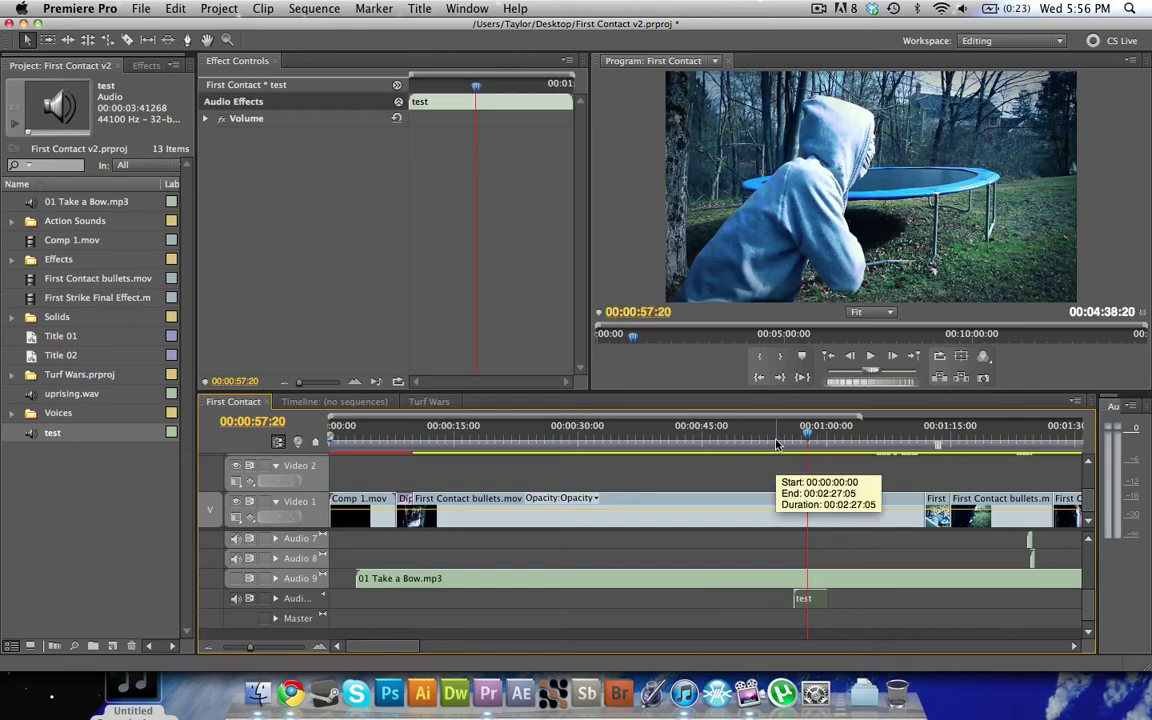
Step: Play back from 0:52:13 to preview the test clip
click(777, 443)
drag(777, 443, 764, 443)
key(space)
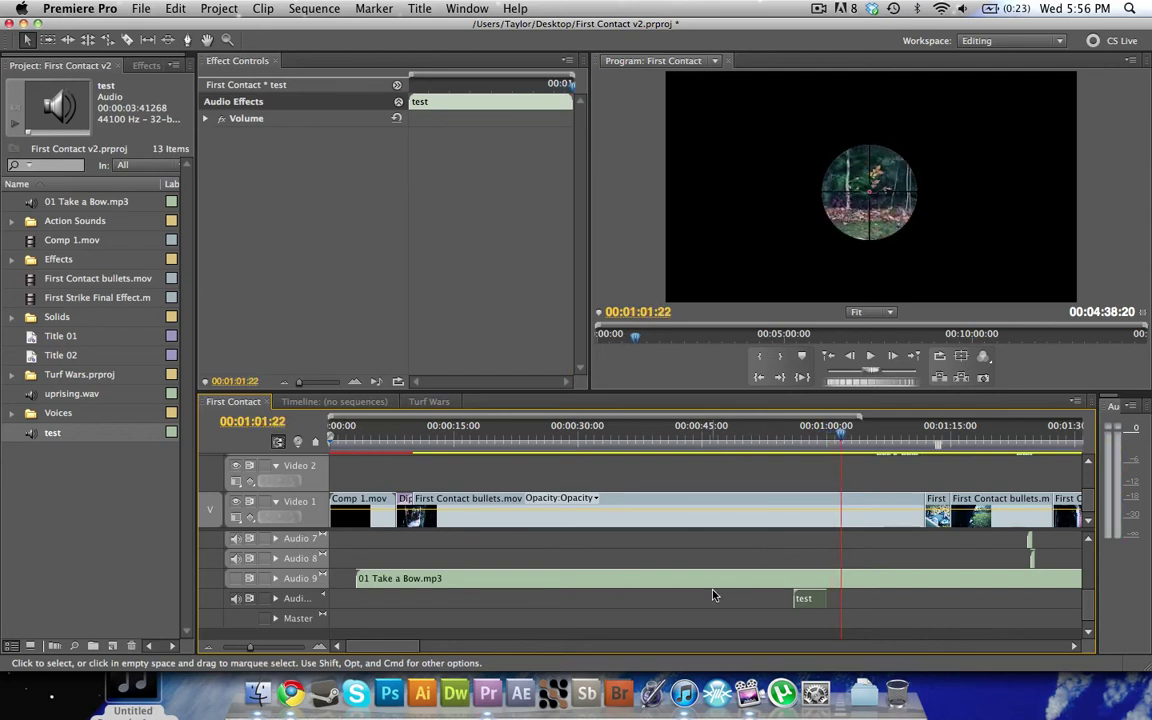
scroll(1094, 592, up, 3)
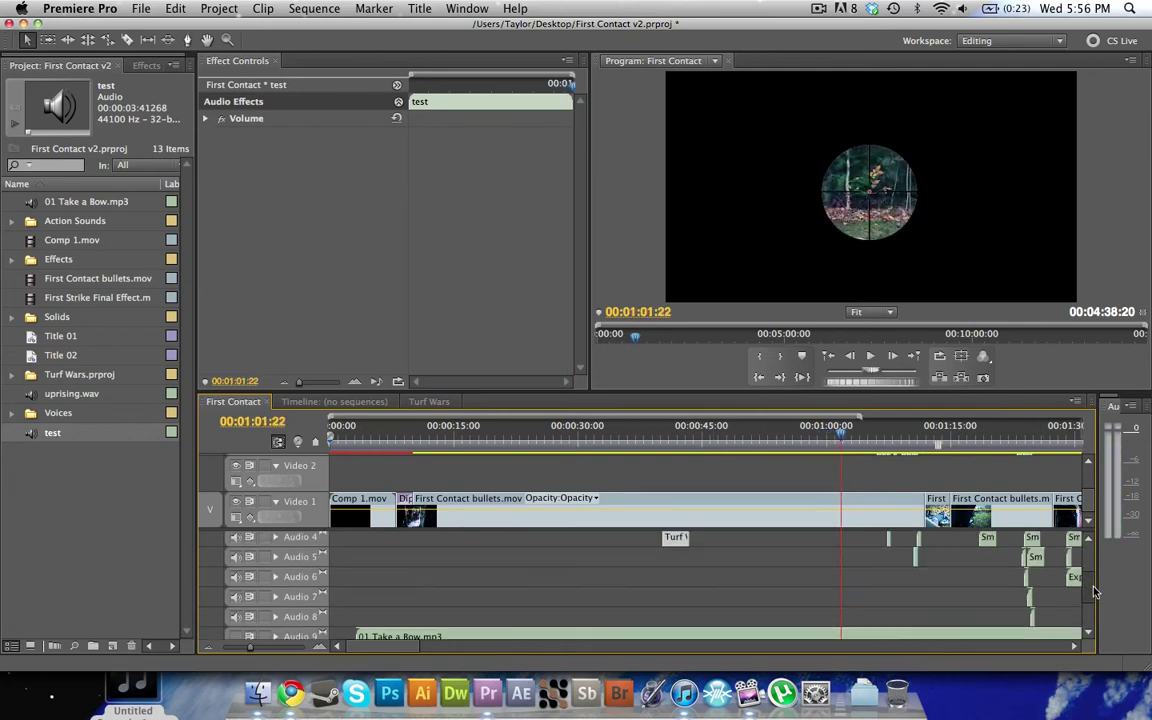
scroll(1093, 591, up, 4)
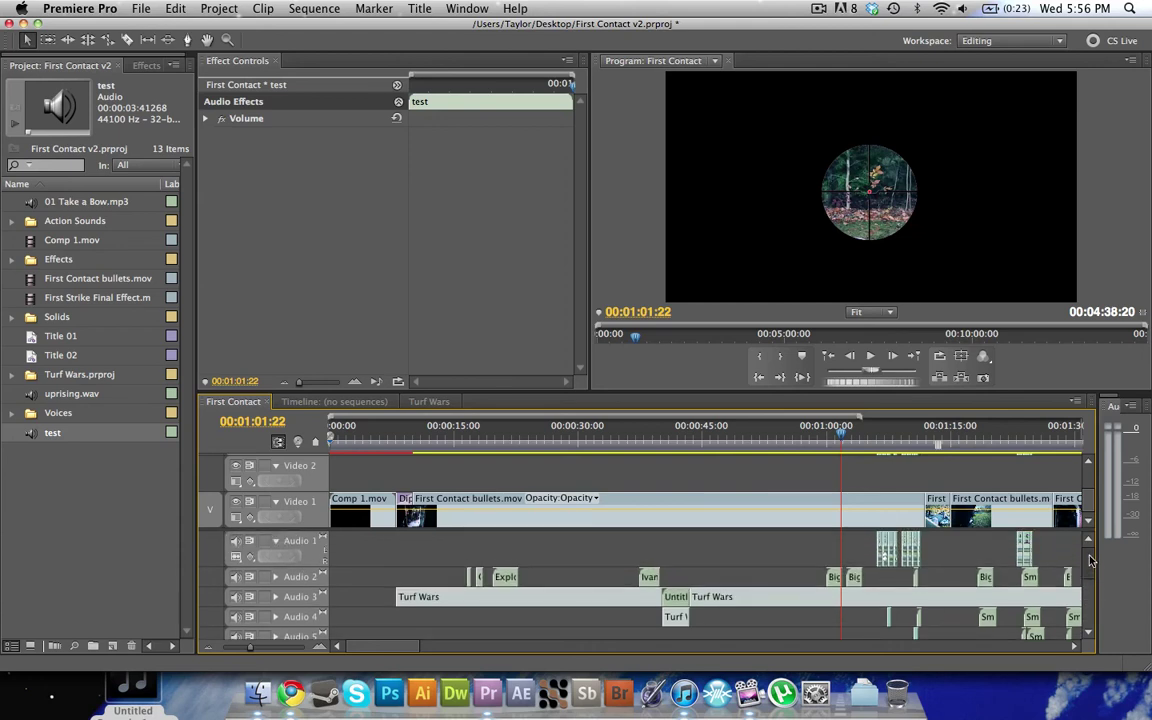